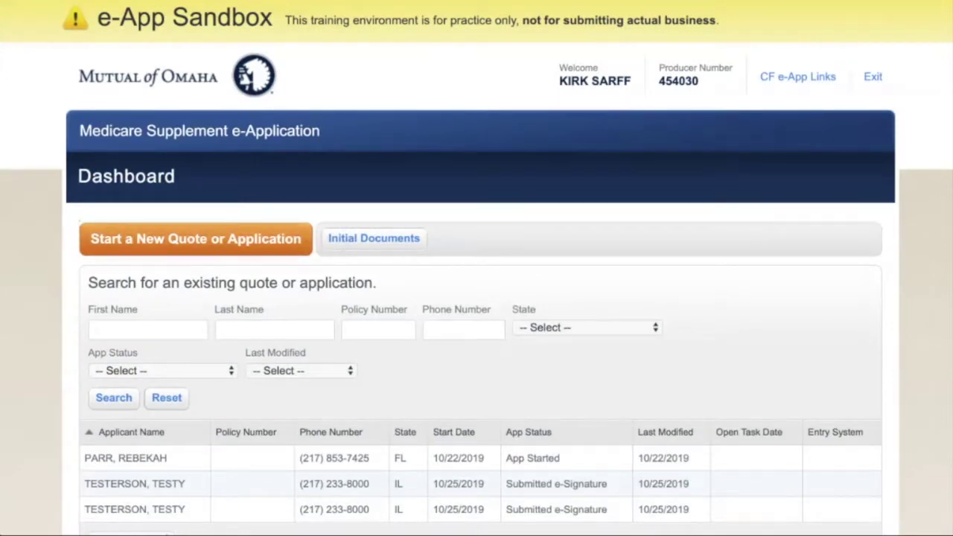
Scroll the sandbox dashboard to review the three existing applications.
scroll(476, 335, down, 2)
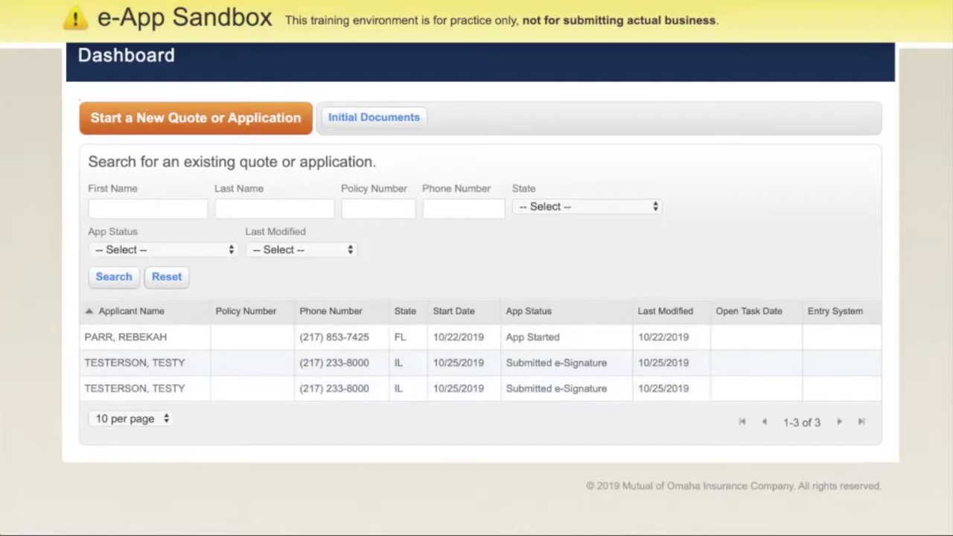
scroll(476, 298, up, 2)
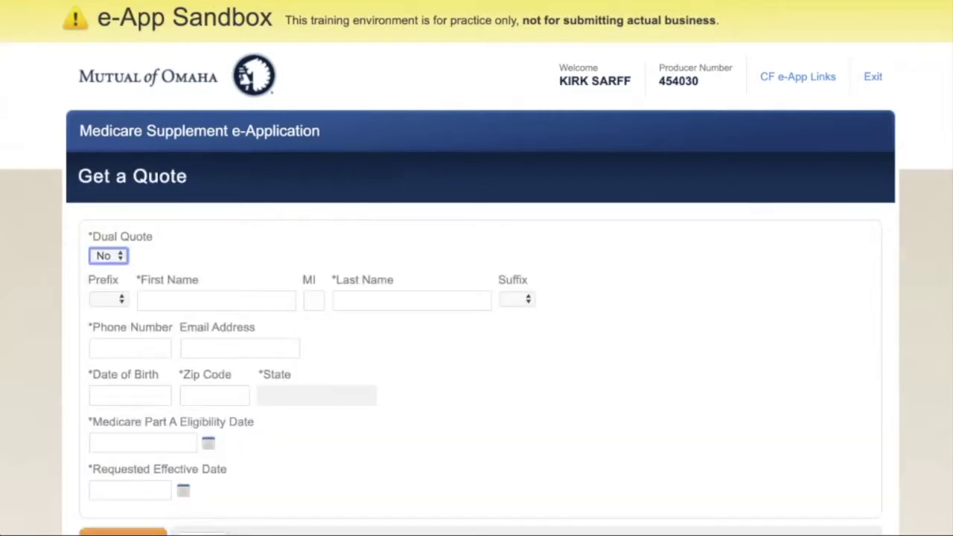
click(216, 300)
key(Down)
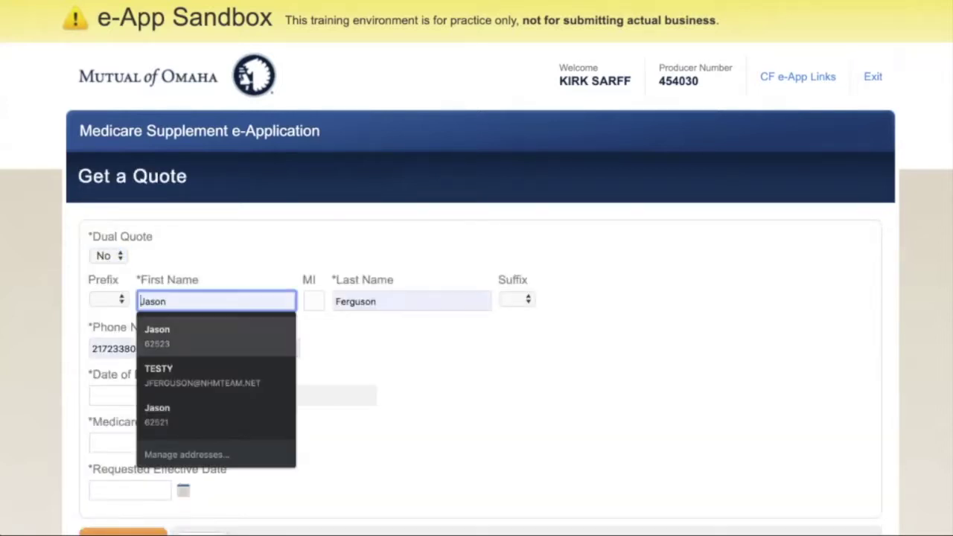
key(Return)
click(130, 257)
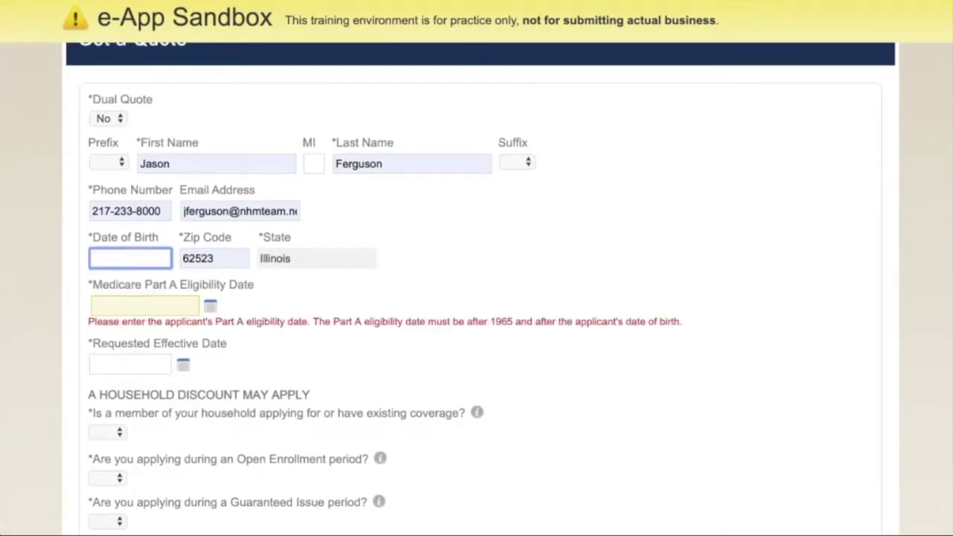
text(05221953)
key(Tab)
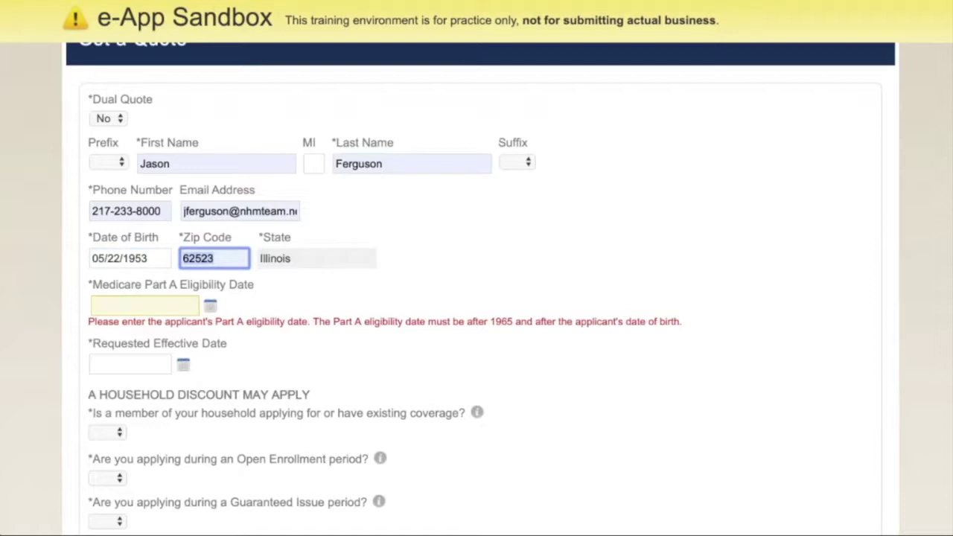
key(Tab)
key(shift+Tab)
text(05/01/2018)
key(Tab)
text(01/01/2020)
Answer No to household, Open Enrollment and Guaranteed Issue; set gender Male and tobacco No.
key(Tab)
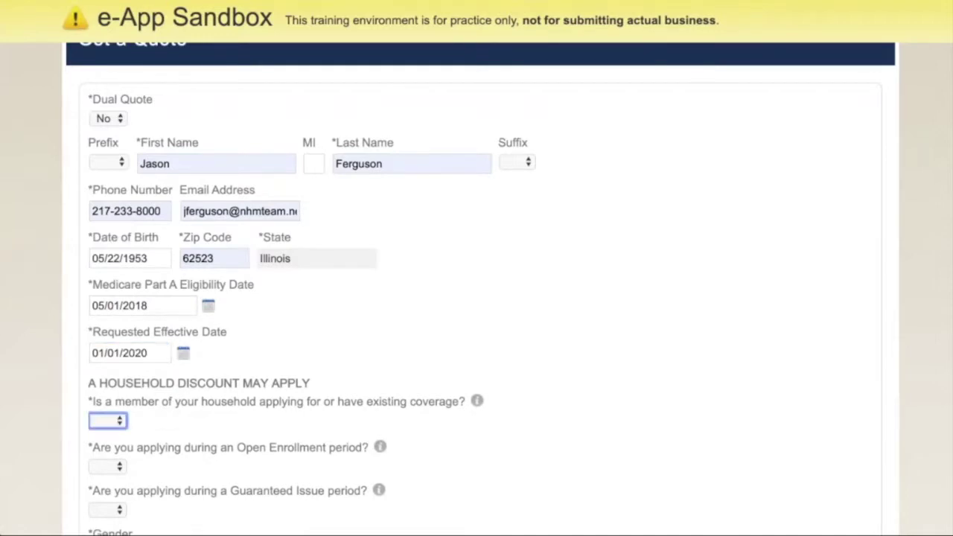
scroll(477, 298, down, 3)
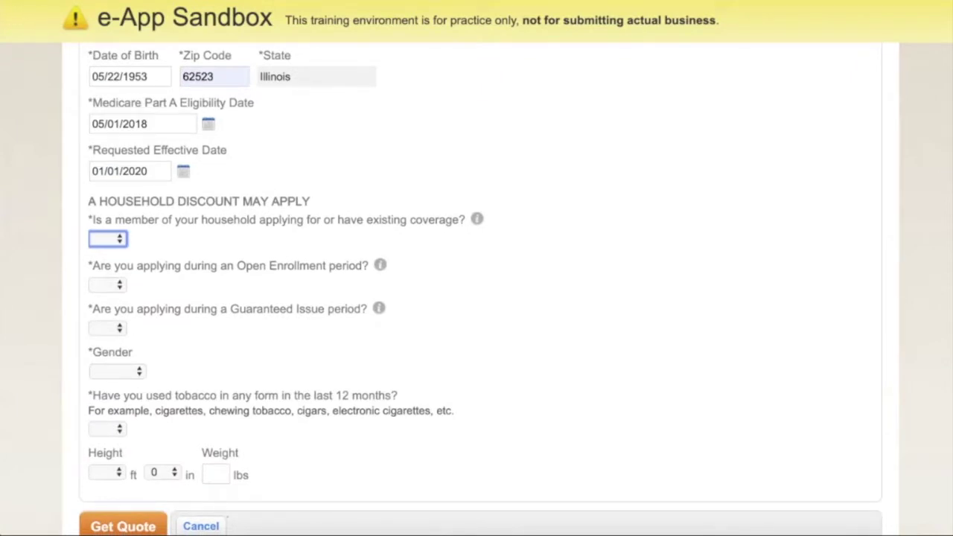
key(n)
key(Tab)
key(n)
key(Tab)
key(n)
key(Tab)
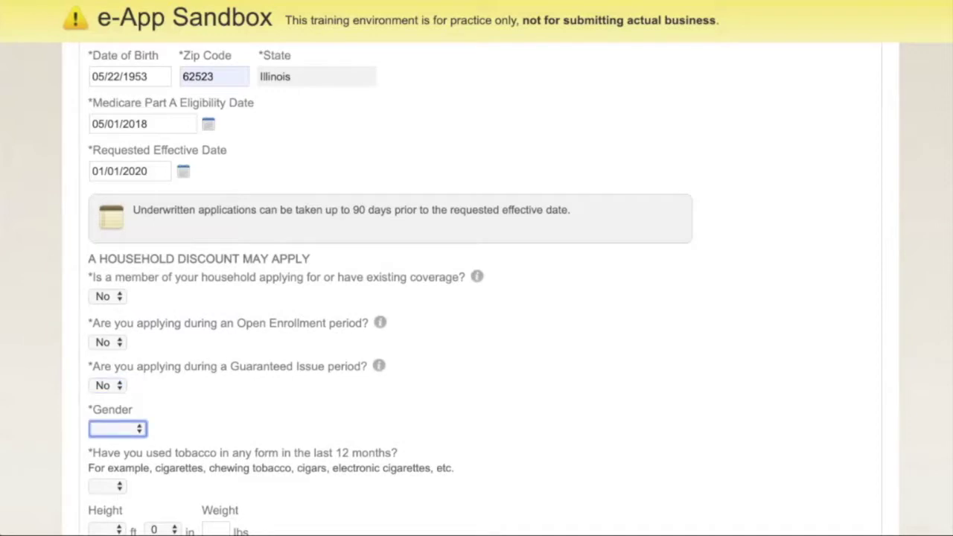
key(m)
key(Tab)
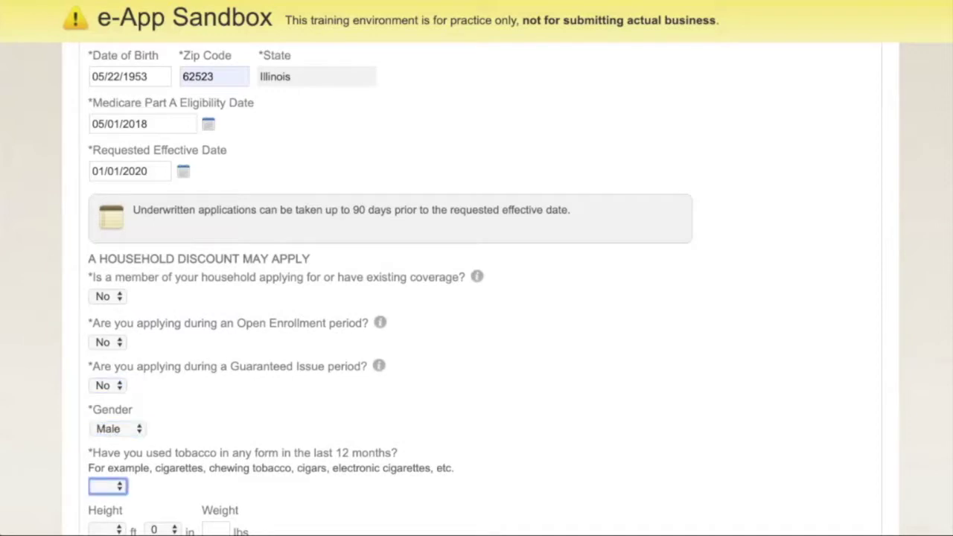
key(n)
key(Tab)
Enter height 6 ft and weight 180 lbs, then request the plan quotes.
scroll(477, 298, down, 2)
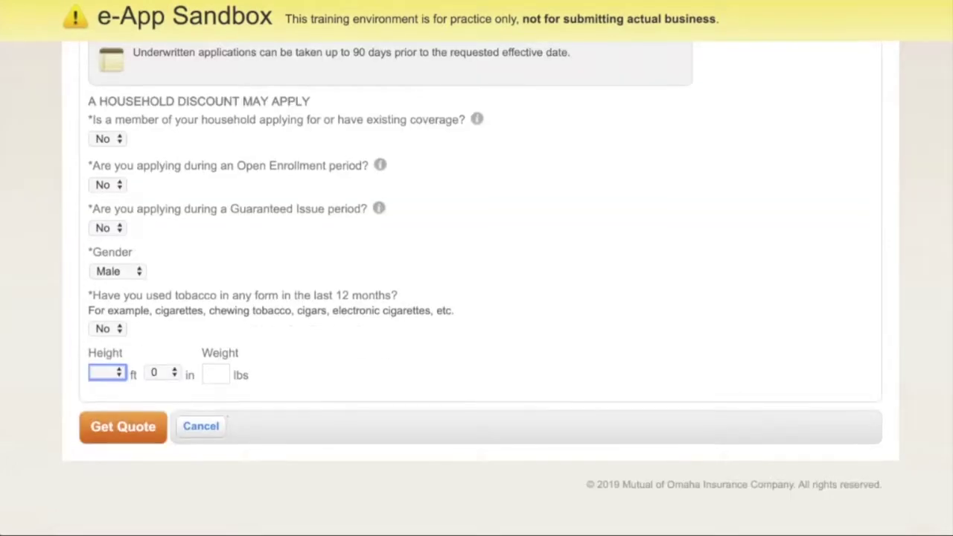
key(6)
key(Tab)
key(Tab)
text(180)
key(Tab)
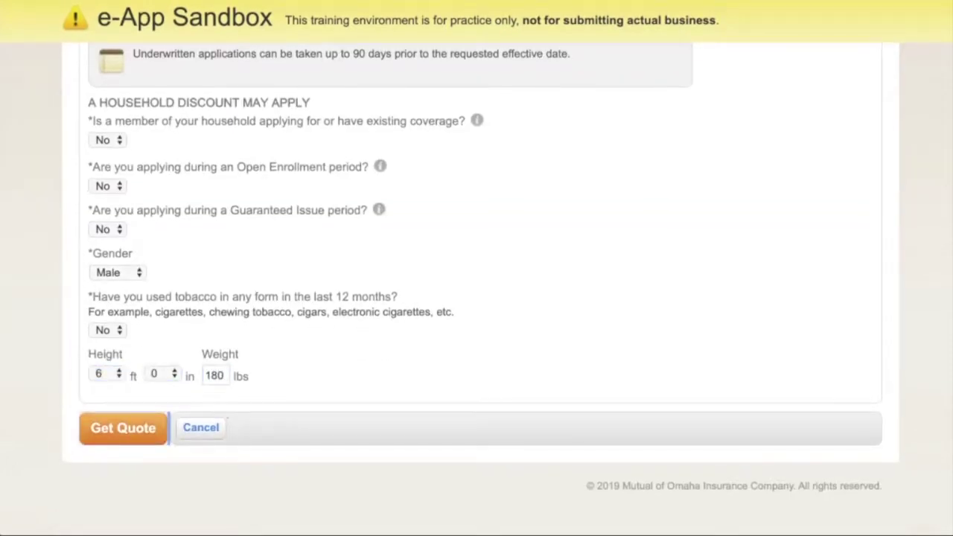
key(Return)
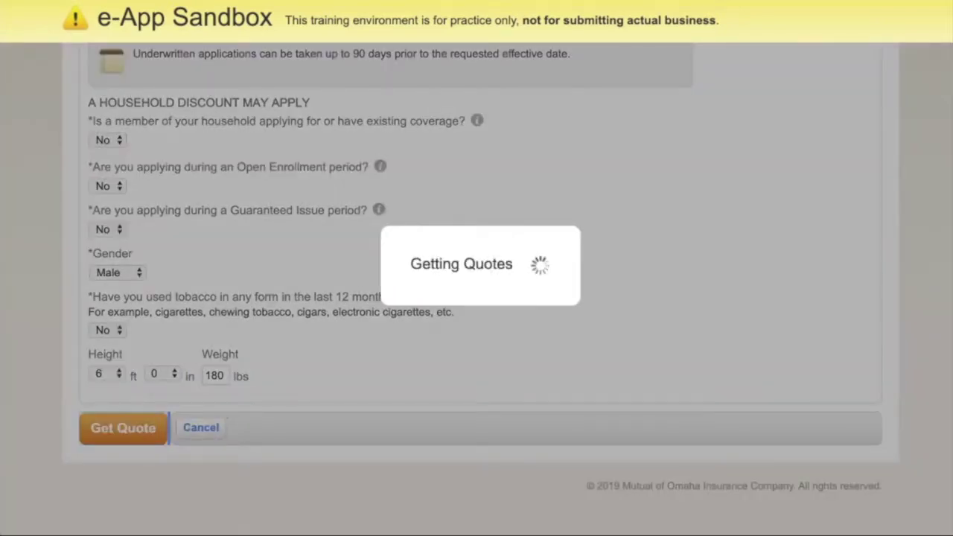
Compare the plans in the quote table and select Plan G at $112.27 per month.
scroll(477, 298, up, 10)
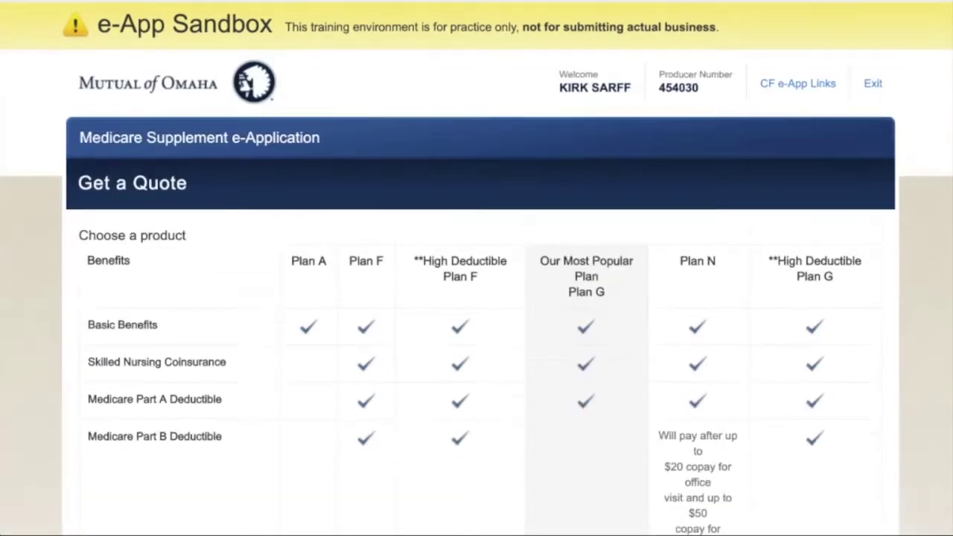
drag(290, 254, 835, 270)
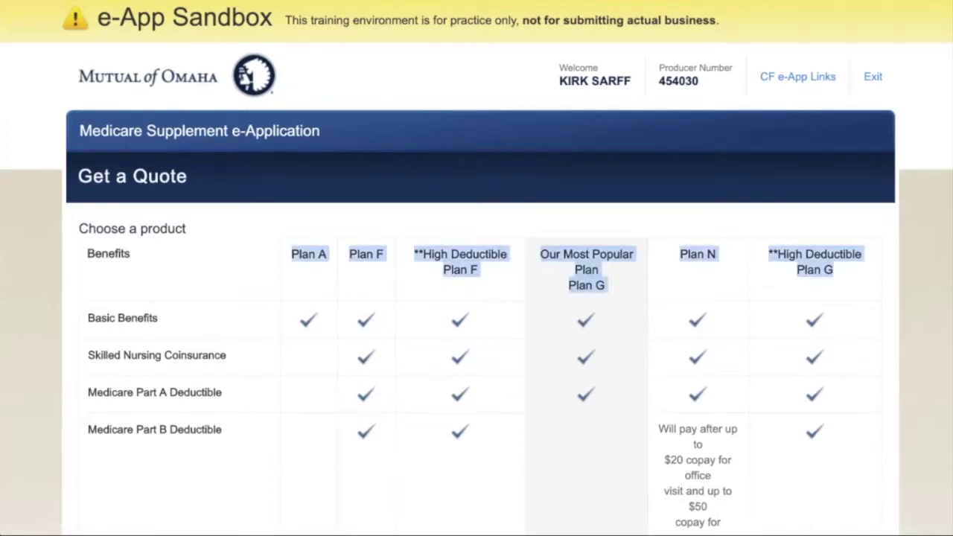
scroll(477, 298, down, 10)
scroll(477, 298, up, 1)
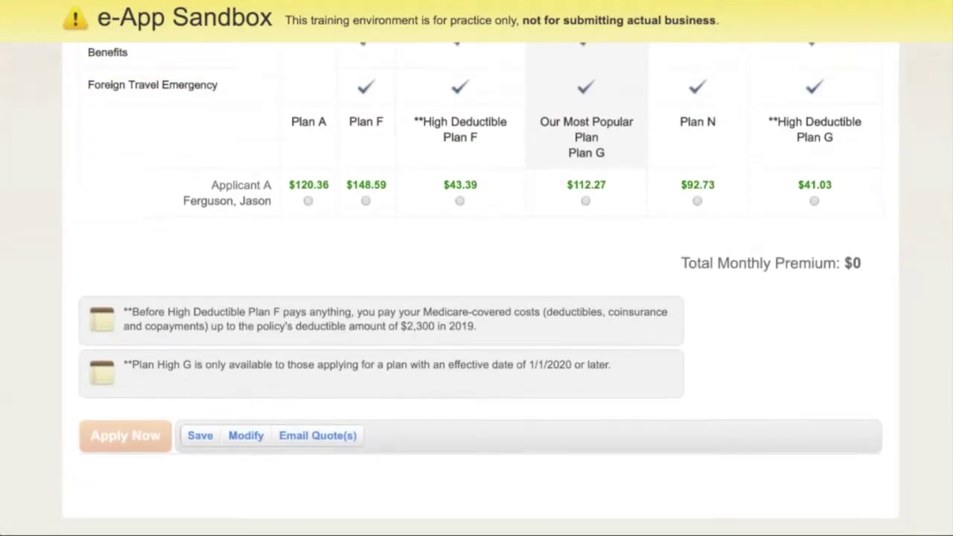
scroll(476, 298, up, 1)
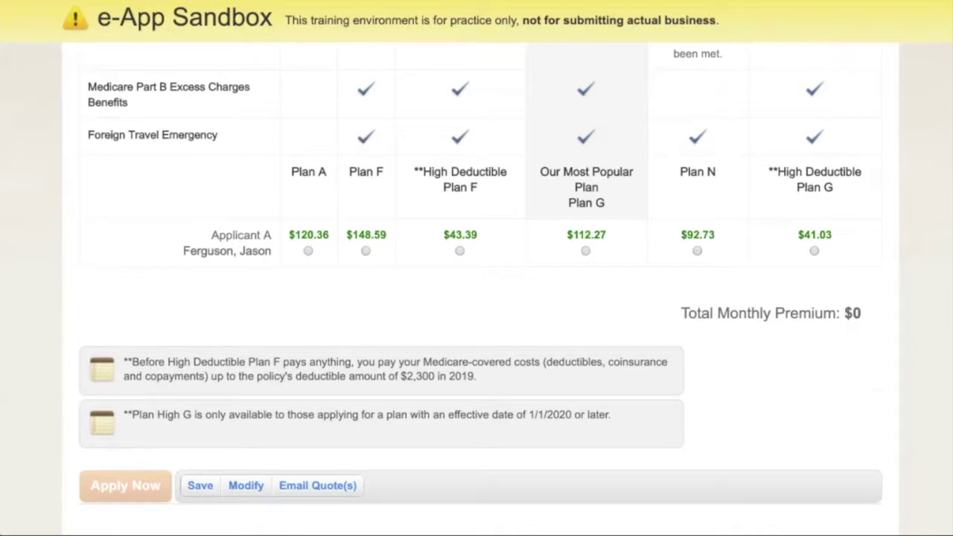
click(586, 251)
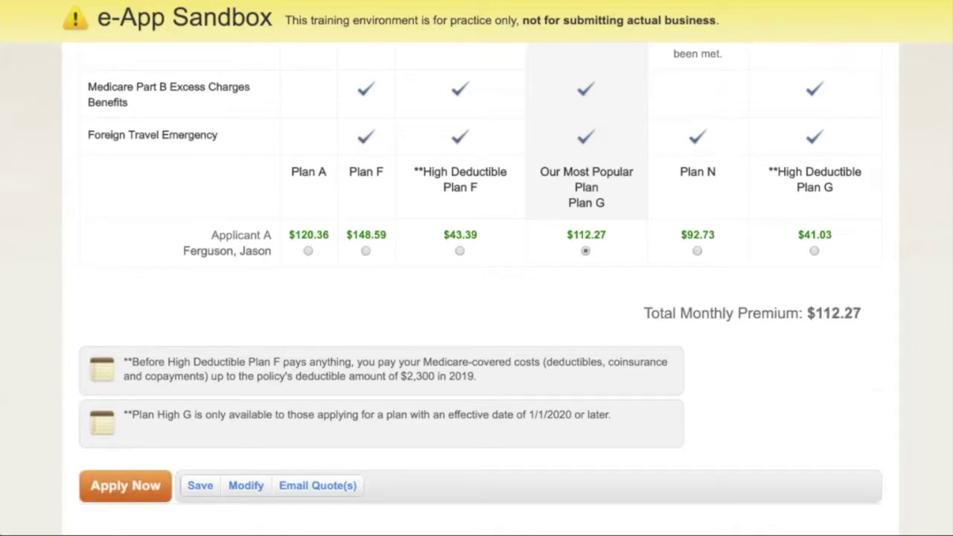
scroll(477, 298, down, 6)
scroll(476, 298, up, 4)
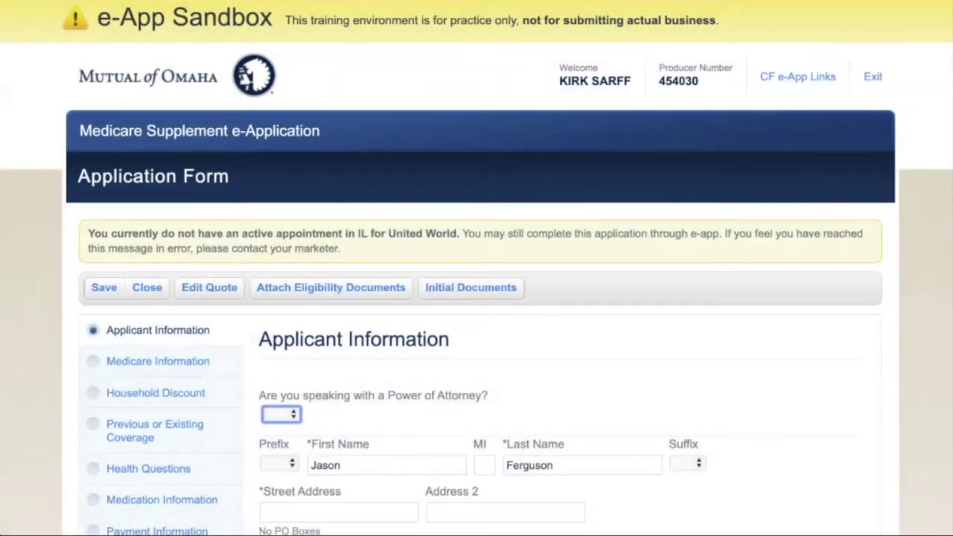
Set the Power of Attorney question to No.
scroll(477, 298, down, 1)
scroll(476, 298, up, 1)
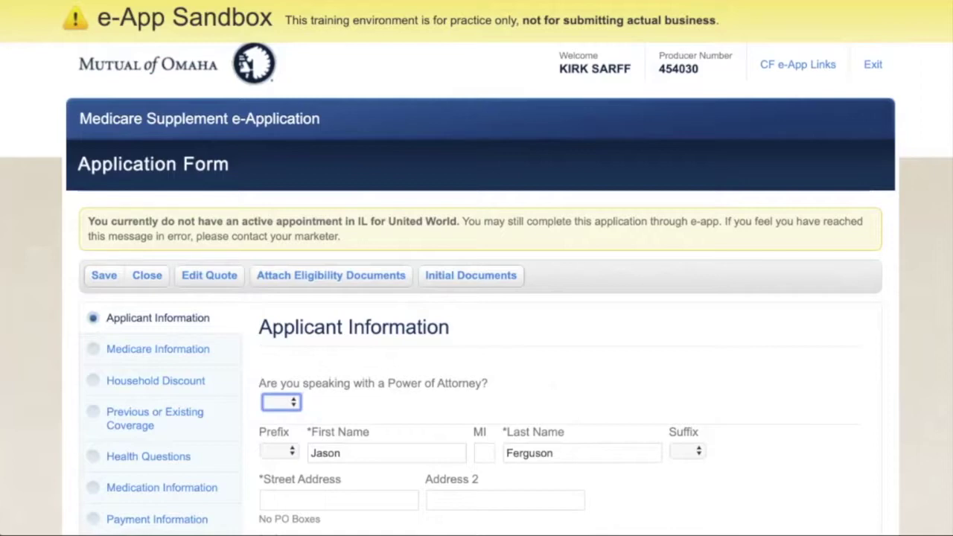
scroll(477, 298, down, 3)
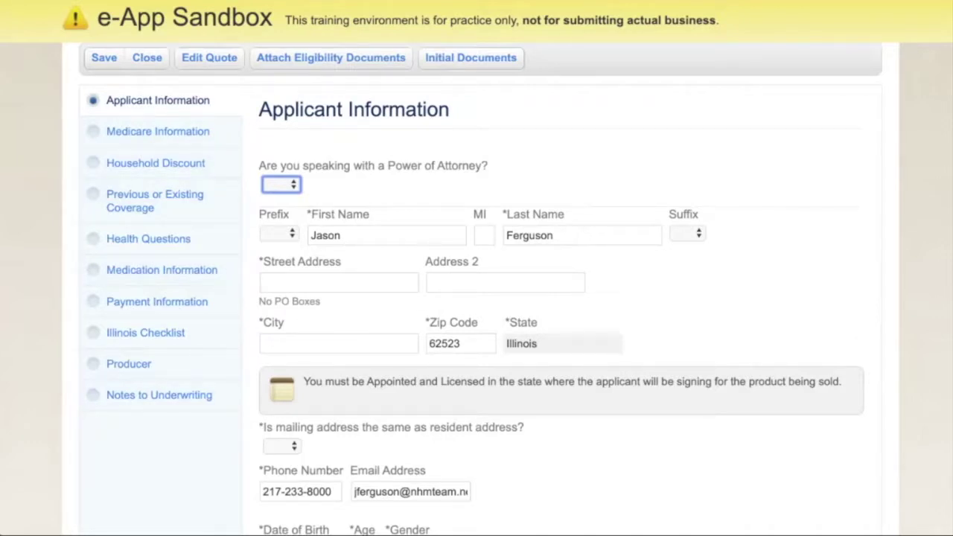
key(space)
key(Down)
key(Down)
key(Return)
click(339, 282)
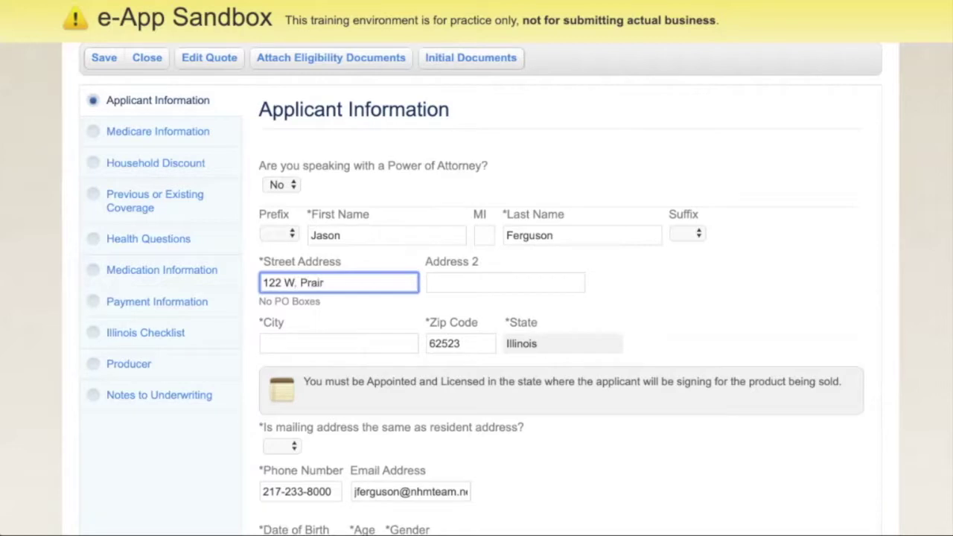
key(Tab)
text(Decatur)
key(Tab)
key(space)
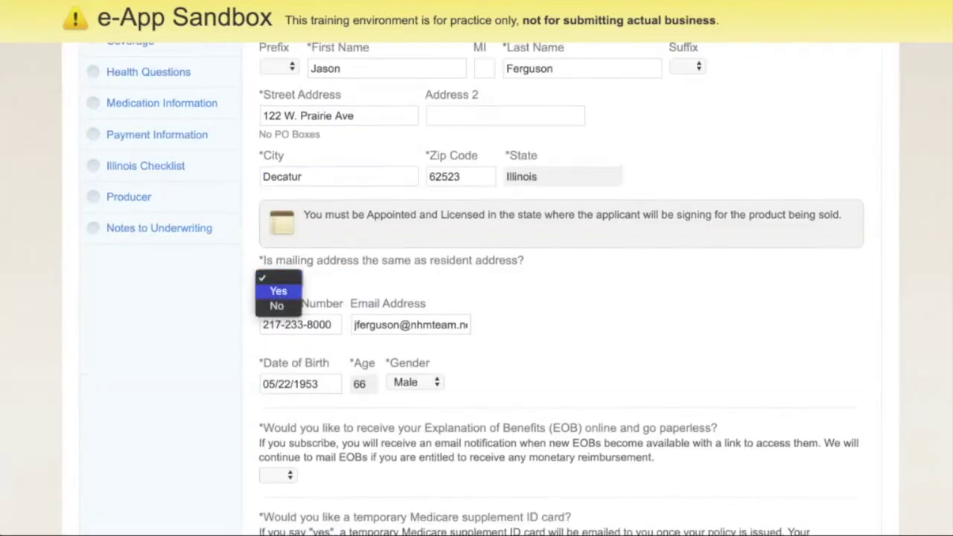
key(Down)
key(Return)
Set paperless EOBs to No and temporary ID card to Yes, then continue.
key(Tab)
key(Tab)
key(Tab)
key(Tab)
key(space)
key(Down)
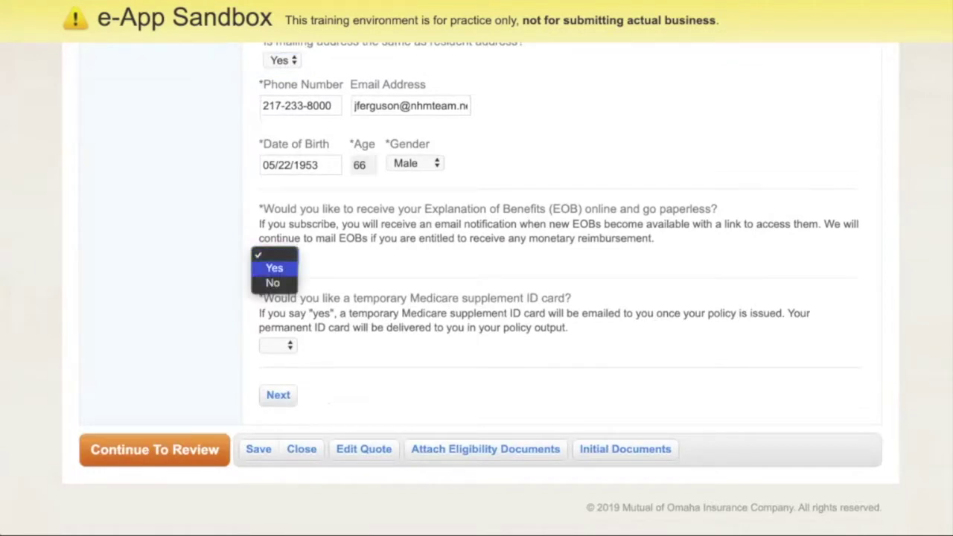
key(Down)
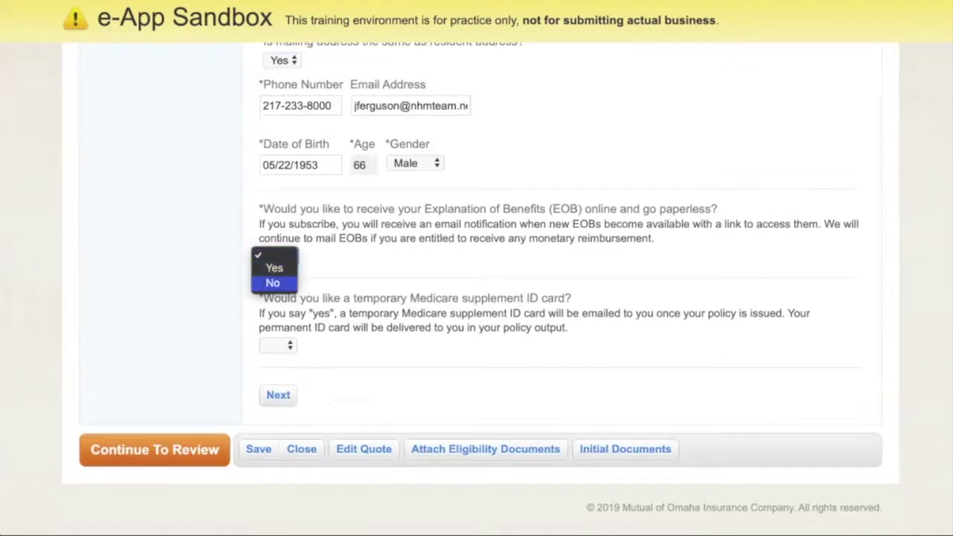
key(Return)
key(Tab)
key(space)
key(Down)
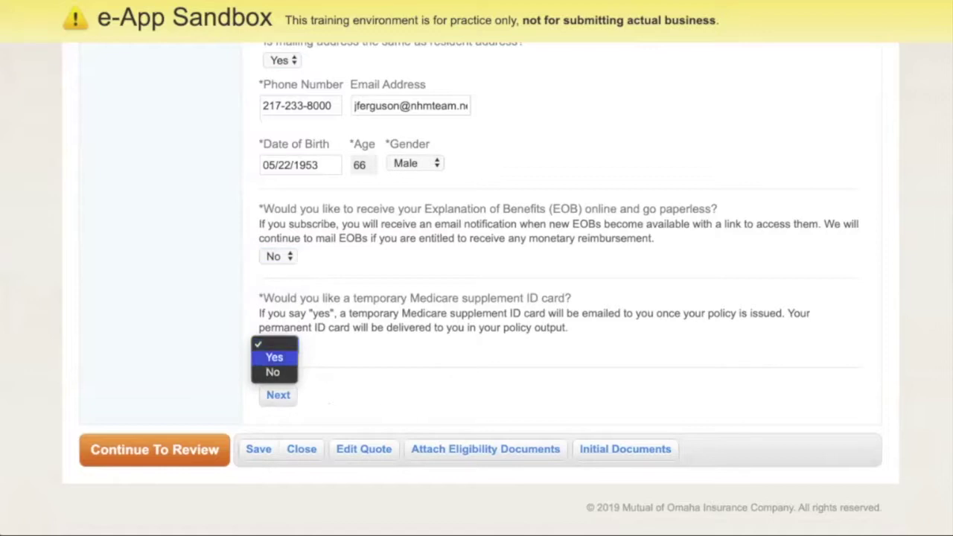
key(Return)
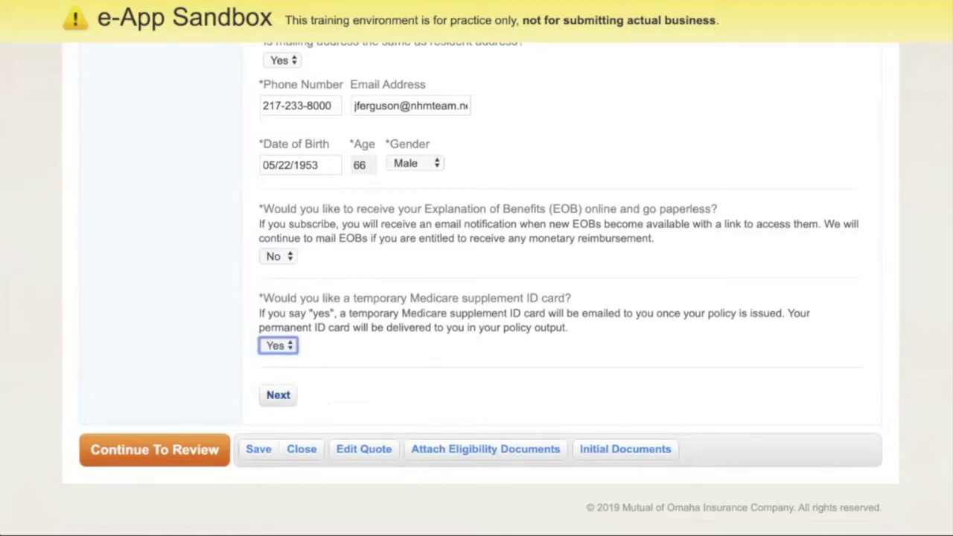
key(Tab)
key(Return)
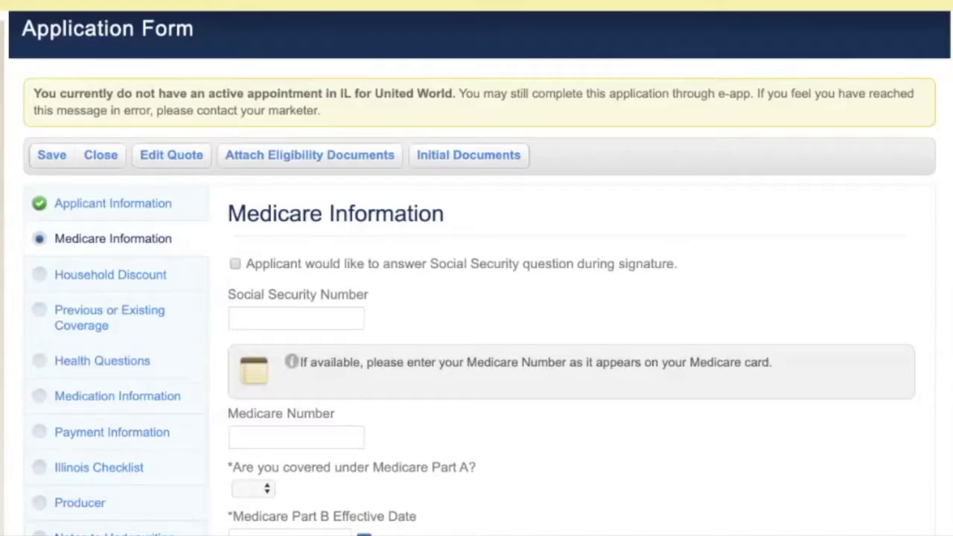
Enter the applicant's Social Security Number and Medicare Number.
click(296, 318)
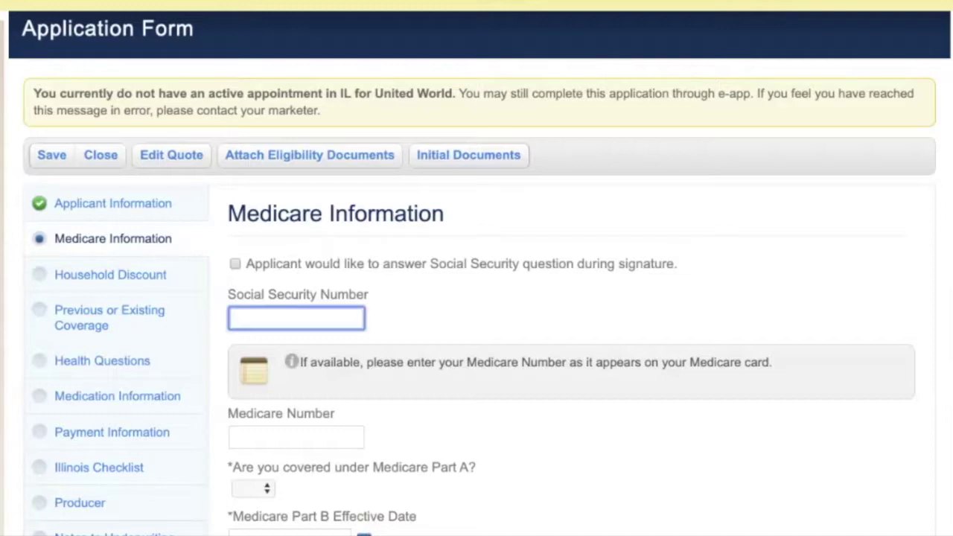
text(111-22-)
text(3333)
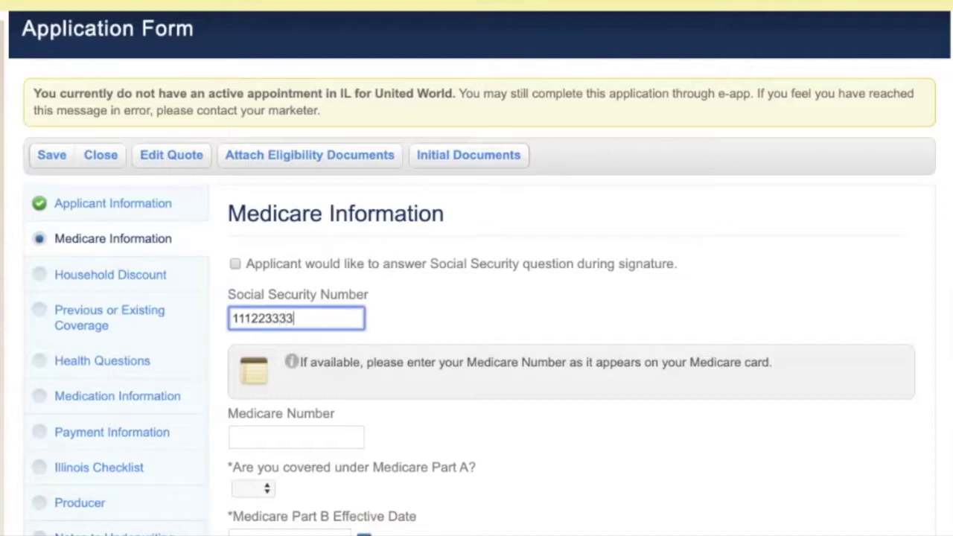
click(296, 437)
text(11223333D2)
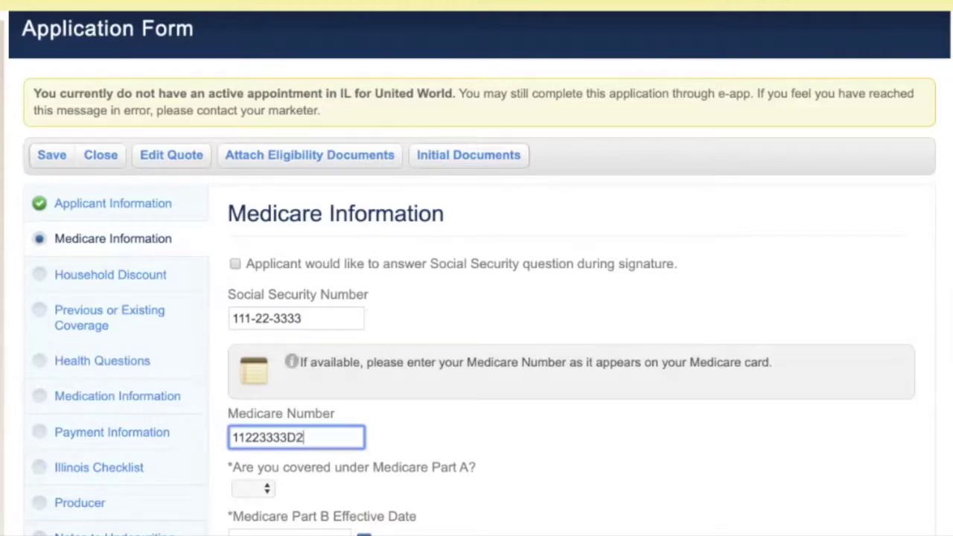
Set Part A coverage to Yes from 05/01/2018 and use the same date for Part B.
scroll(477, 268, down, 5)
key(Tab)
key(space)
key(Return)
key(Tab)
text(05012018)
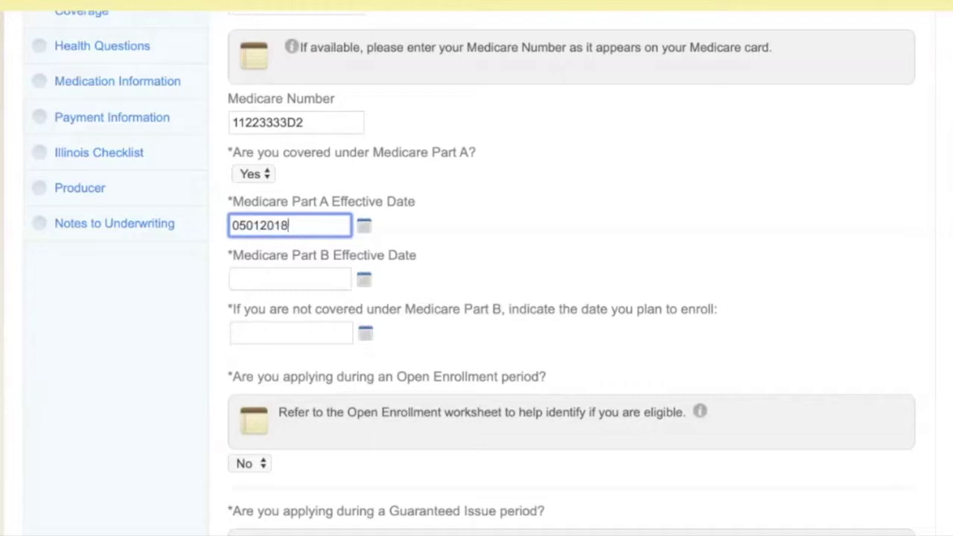
click(290, 279)
key(shift+Tab)
key(super+c)
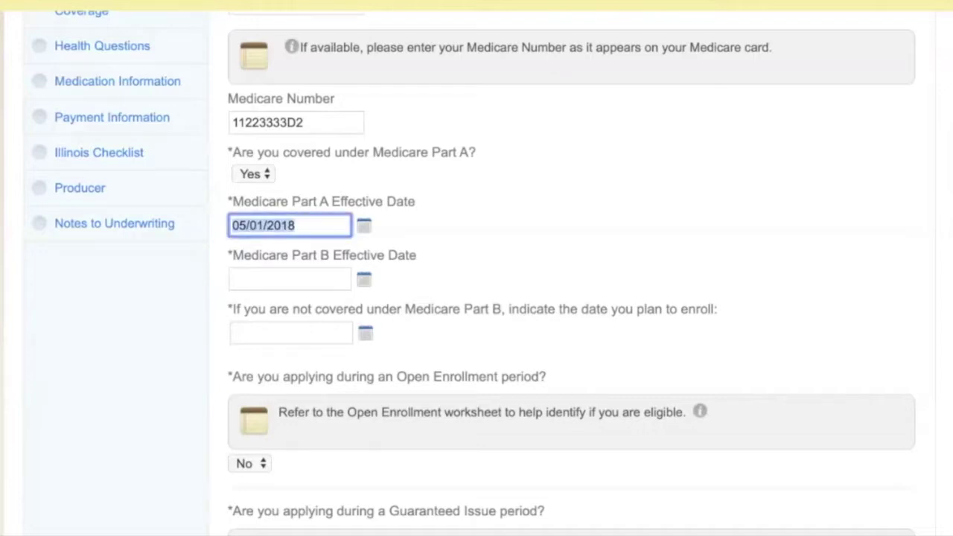
key(Tab)
key(super+v)
key(Tab)
key(Tab)
Answer No to the age-65 and recent Part B enrollment questions and advance to Household Discount.
scroll(477, 298, down, 1)
scroll(477, 298, down, 4)
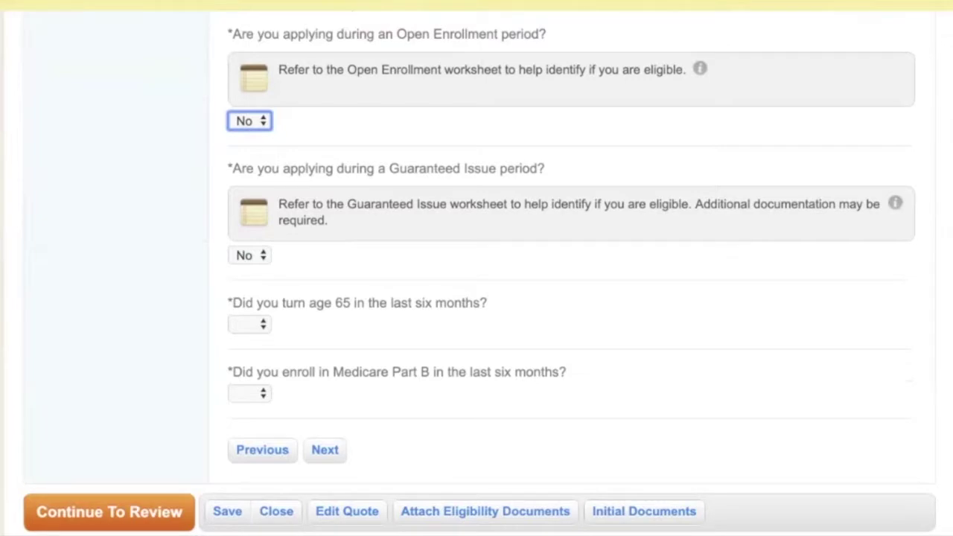
key(Tab)
key(Tab)
key(space)
key(Down)
key(Down)
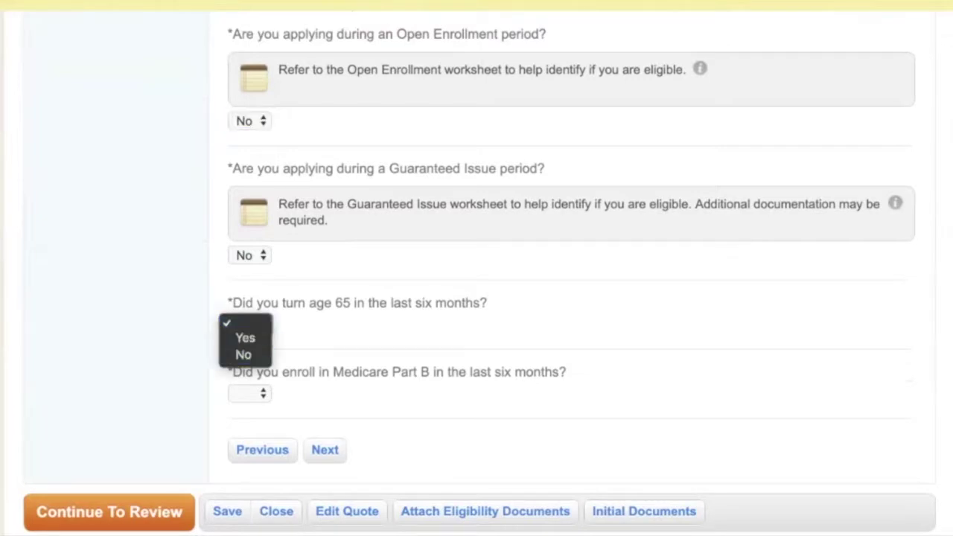
key(Return)
key(Tab)
key(space)
key(Down)
key(Down)
key(Return)
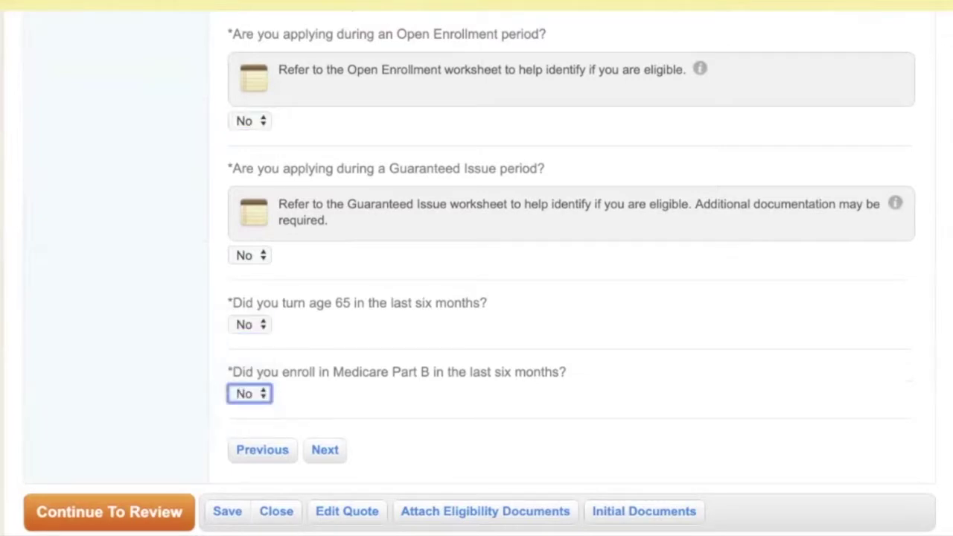
key(Tab)
key(Tab)
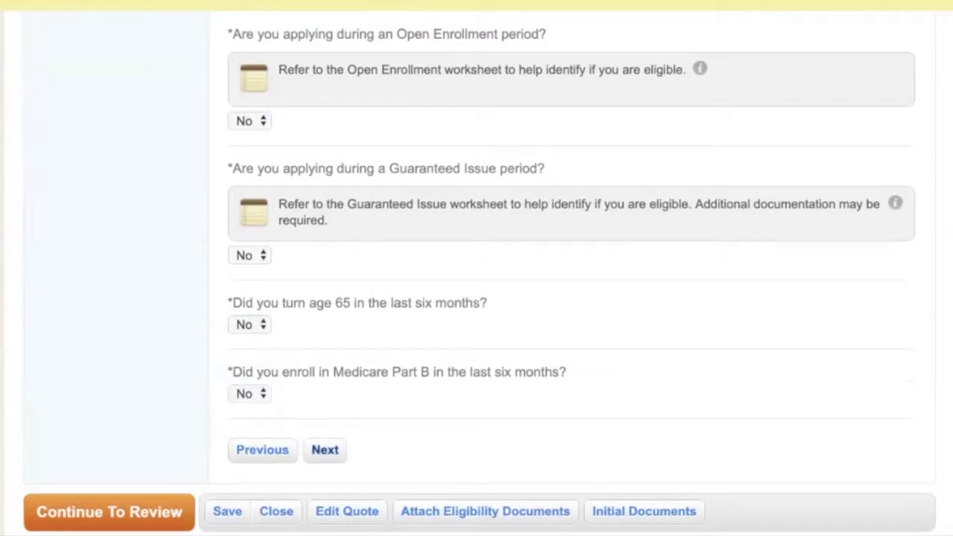
key(Return)
scroll(477, 298, down, 3)
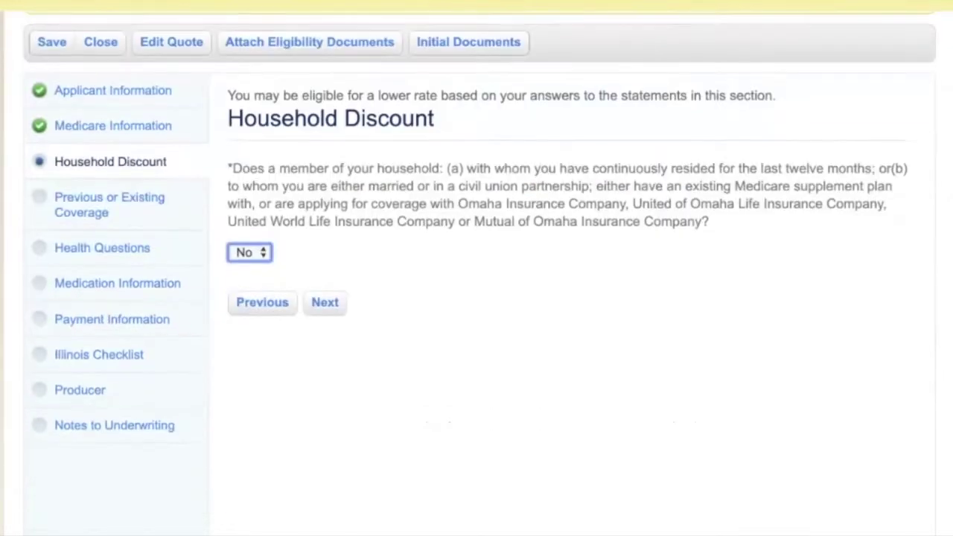
Move past Household Discount to the Previous or Existing Coverage section.
key(Tab)
key(Return)
scroll(477, 298, down, 4)
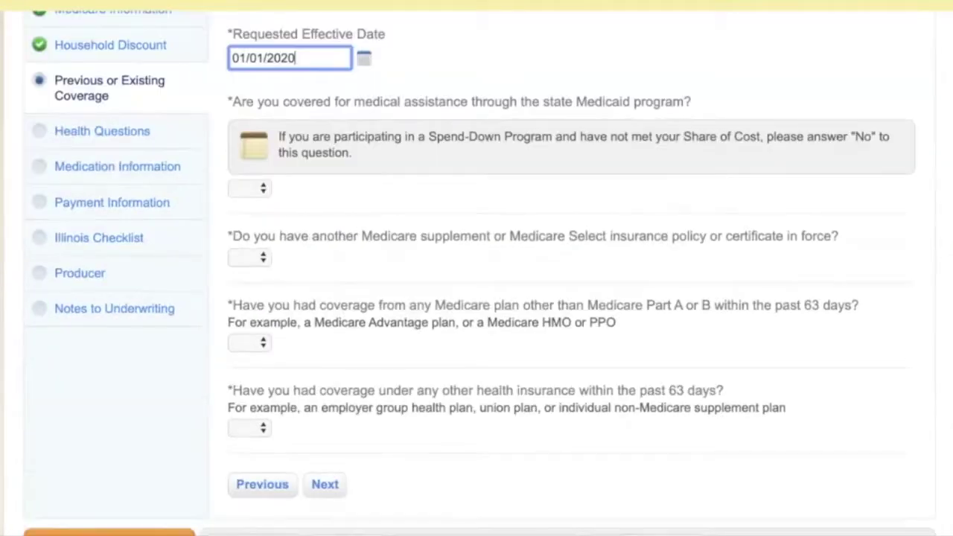
scroll(477, 297, up, 1)
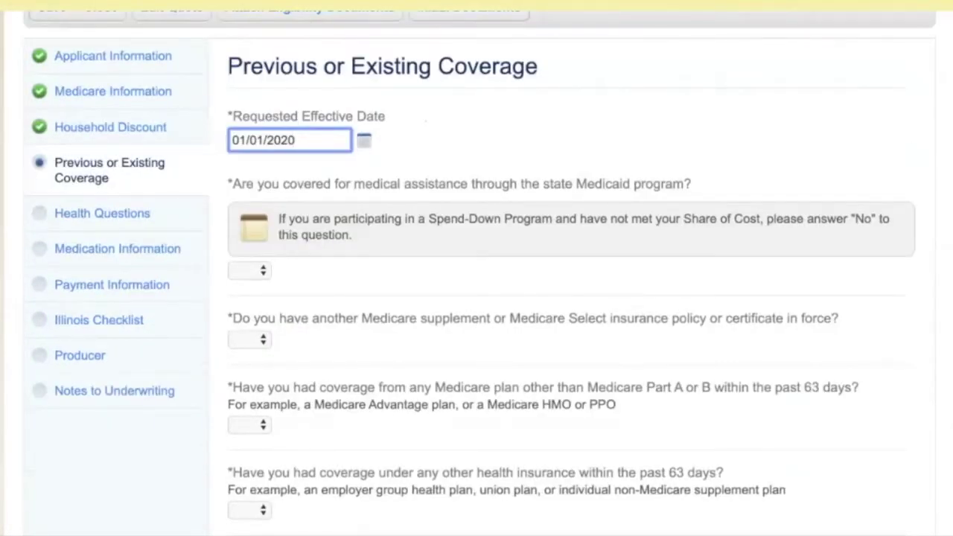
scroll(477, 298, down, 1)
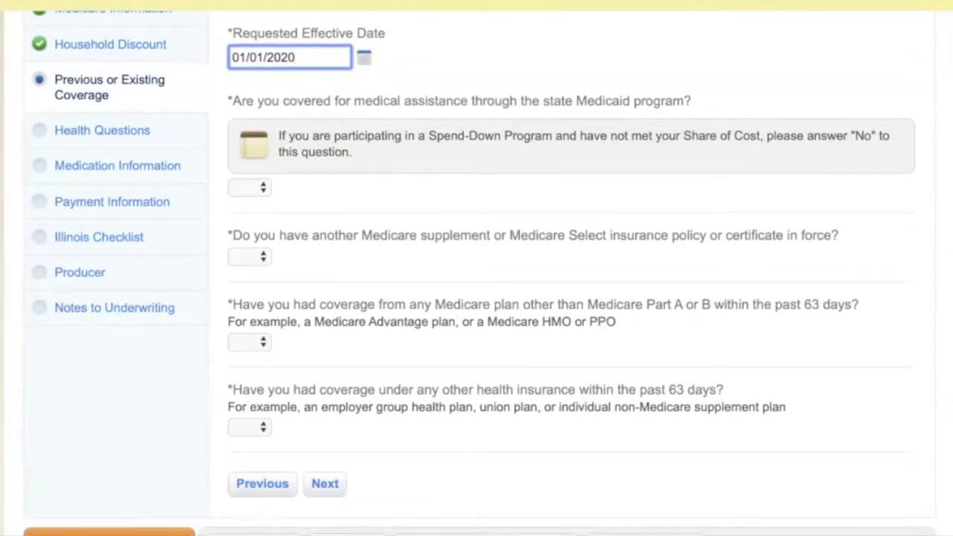
Answer No to Medicaid, other supplement policy, other Medicare plan and other insurance questions.
click(248, 188)
click(243, 217)
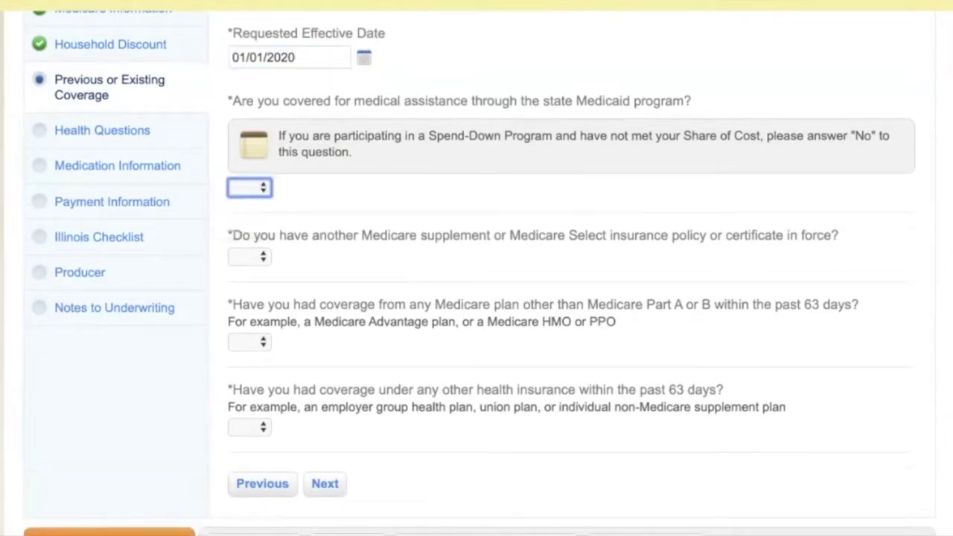
click(249, 256)
click(245, 271)
click(248, 257)
click(244, 273)
click(249, 342)
click(244, 373)
click(249, 427)
click(246, 458)
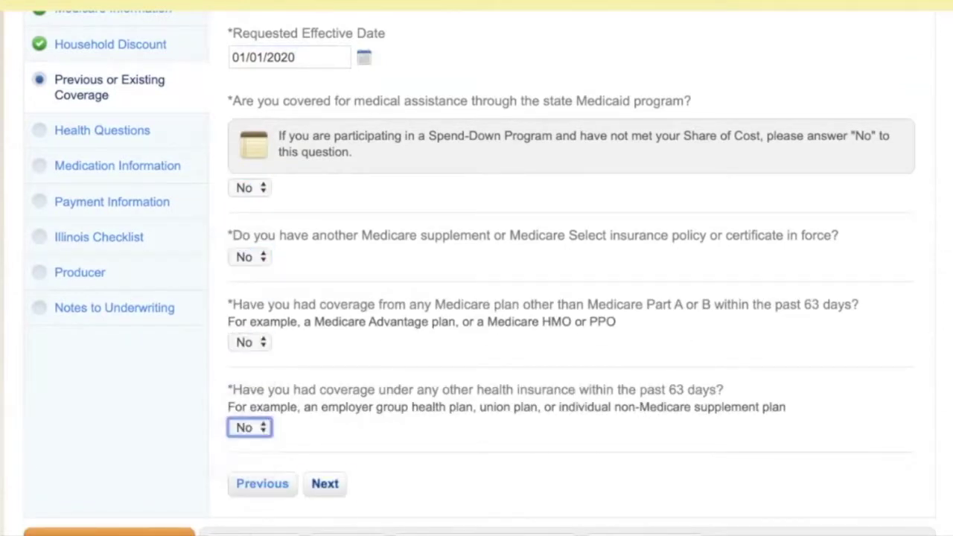
click(325, 483)
scroll(477, 273, down, 5)
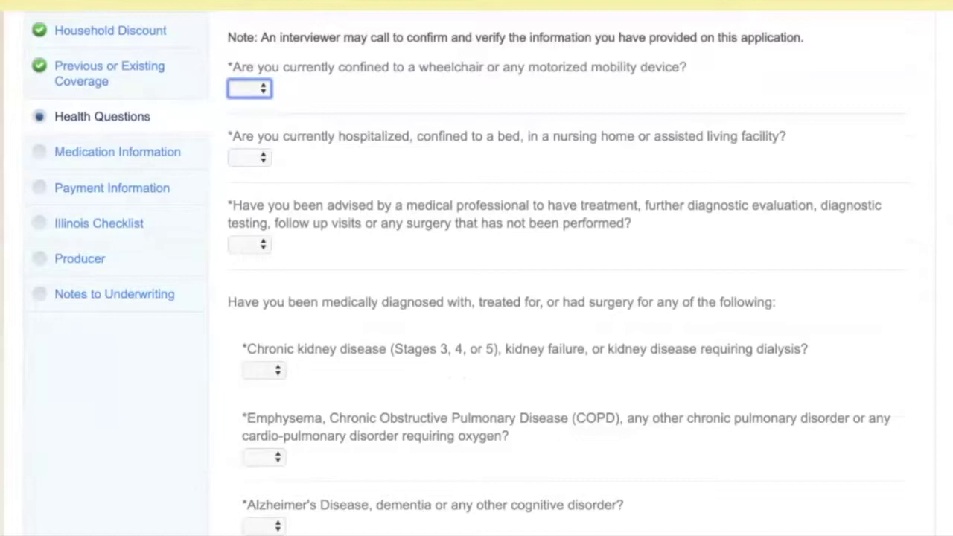
Answer No to the wheelchair, hospitalization, pending treatment, kidney disease, COPD and Alzheimer's questions.
key(n)
key(Tab)
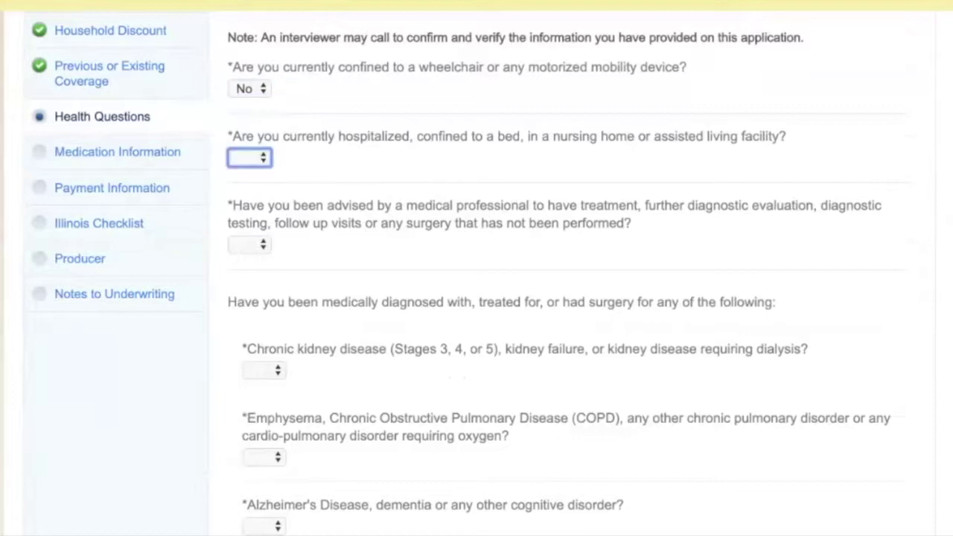
key(n)
key(Tab)
key(n)
key(Tab)
key(n)
key(Tab)
key(n)
key(Tab)
key(n)
Answer No to Parkinson's, lupus, hepatitis, AIDS and remaining conditions through hospital confinement.
key(Tab)
key(n)
key(Tab)
key(n)
key(Tab)
key(n)
key(Tab)
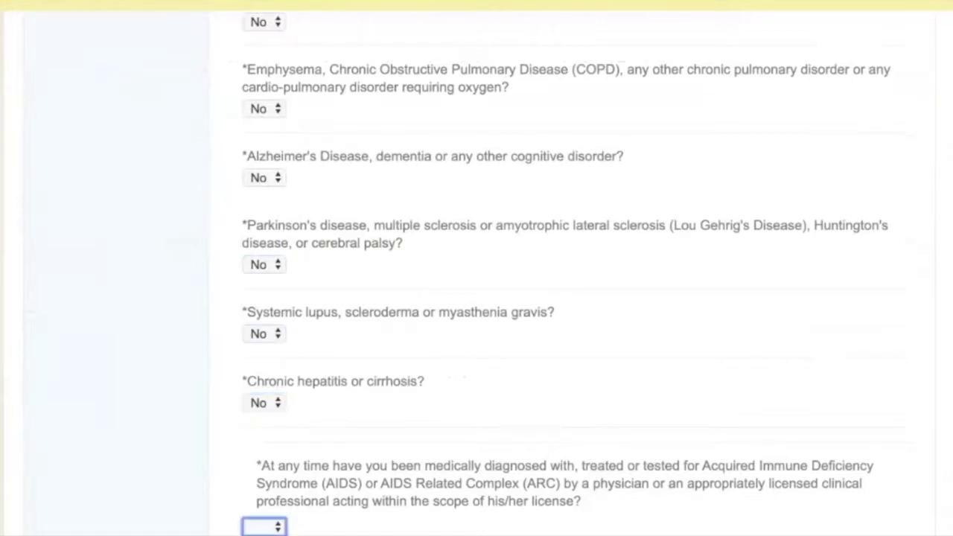
key(n)
key(Tab)
key(n)
key(Tab)
key(n)
key(Tab)
key(n)
key(Tab)
key(n)
key(Tab)
key(n)
key(Tab)
key(n)
key(Tab)
key(n)
key(Tab)
key(n)
key(Tab)
key(n)
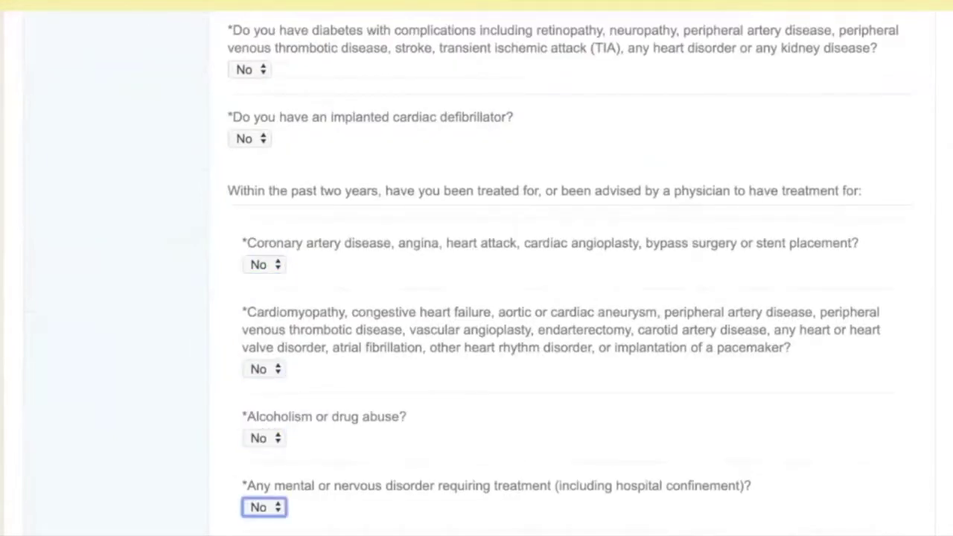
key(Tab)
key(n)
key(Tab)
key(n)
key(Tab)
key(n)
key(Tab)
key(n)
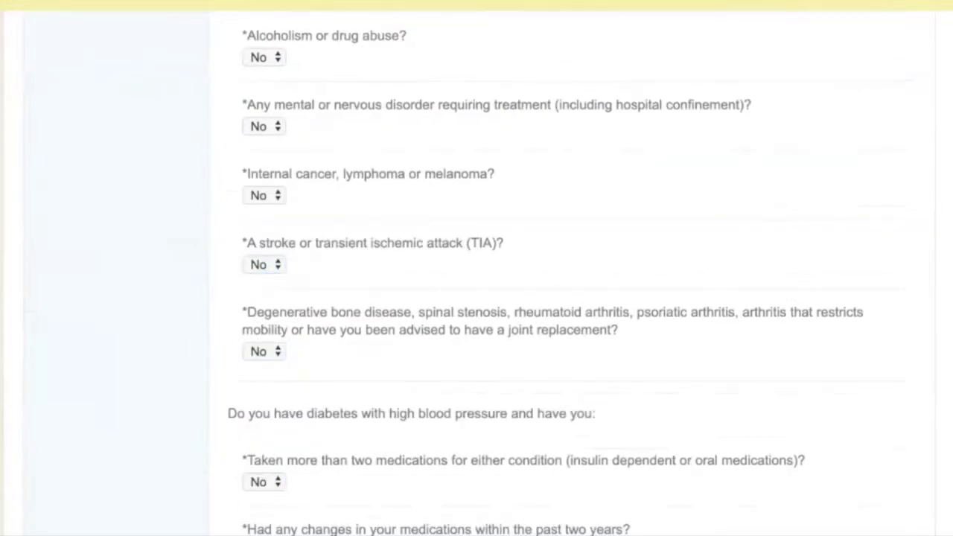
key(Tab)
key(n)
key(Tab)
key(n)
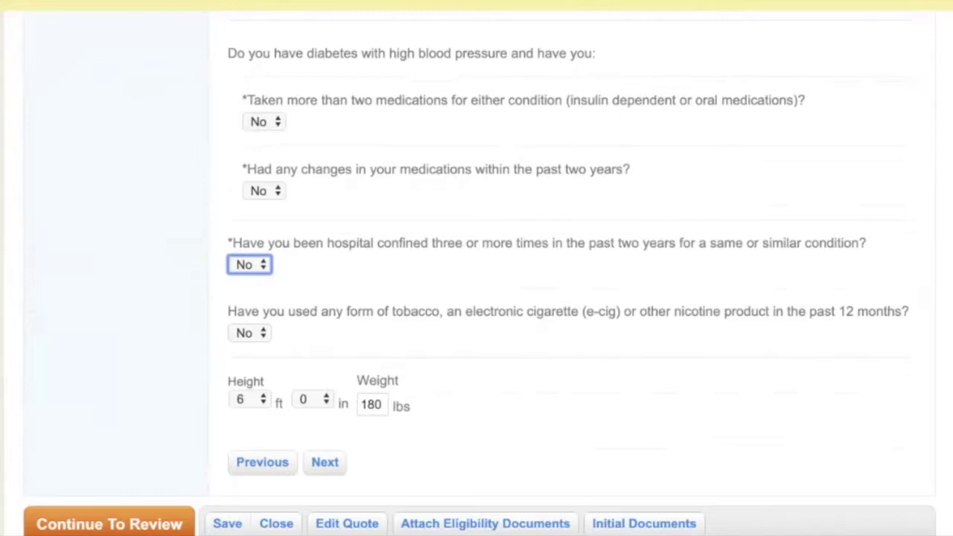
click(324, 462)
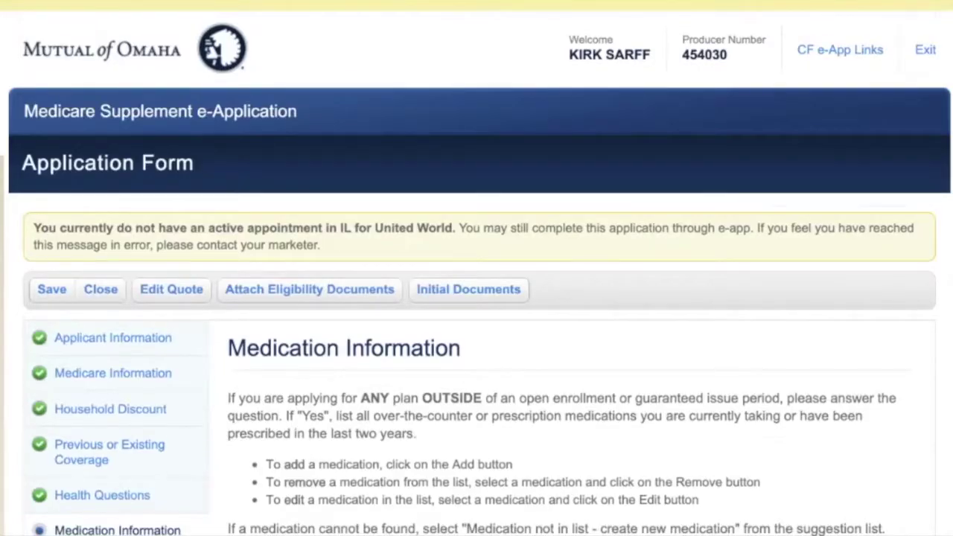
Answer No to the current-medications question and advance to Payment Information.
key(space)
key(Down)
key(Down)
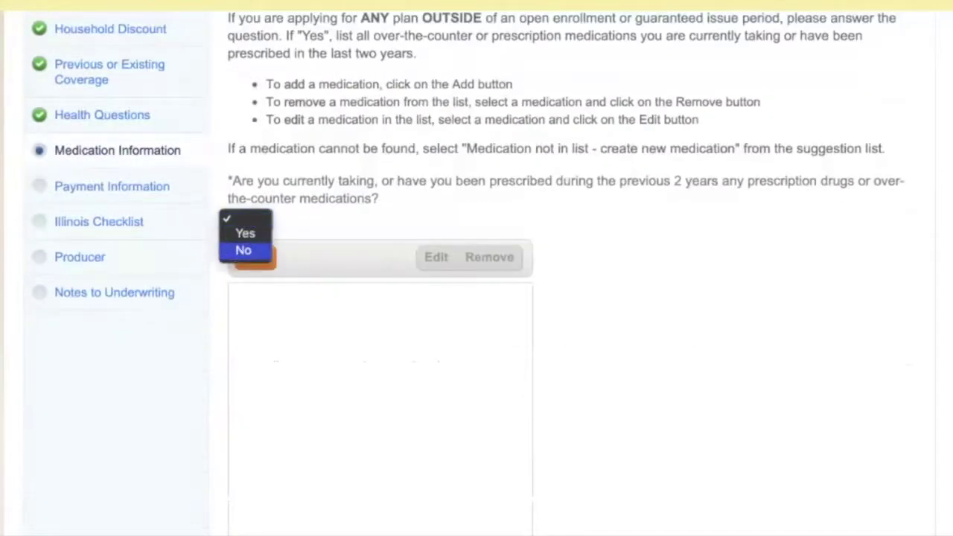
key(Return)
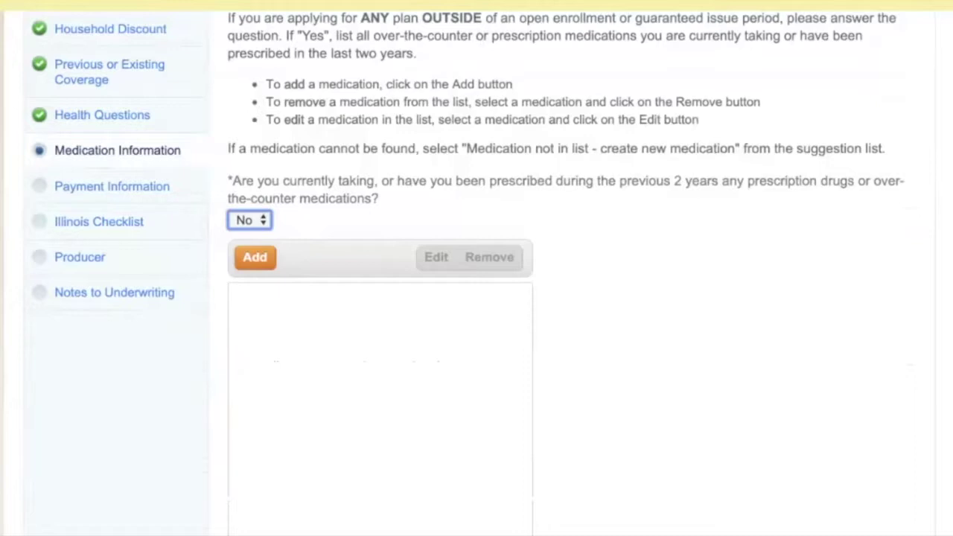
key(Tab)
key(Tab)
key(Tab)
key(Return)
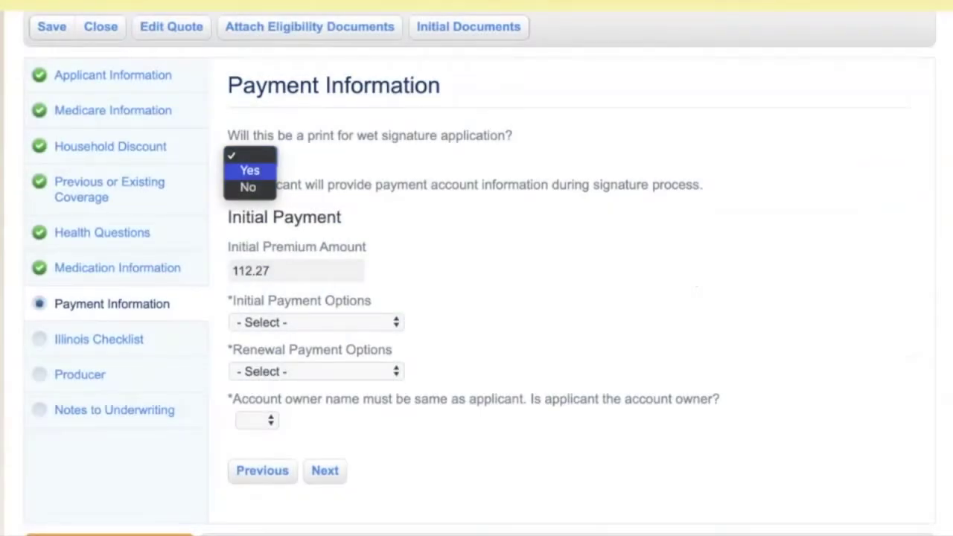
Answer No to wet signature and set initial payment to Automatic Bank Withdrawal.
key(Down)
key(Return)
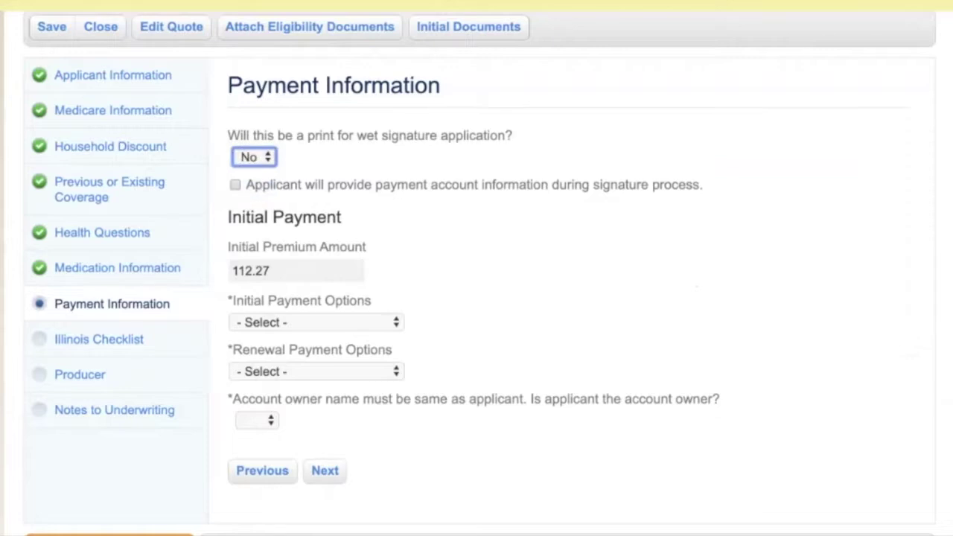
scroll(477, 268, down, 3)
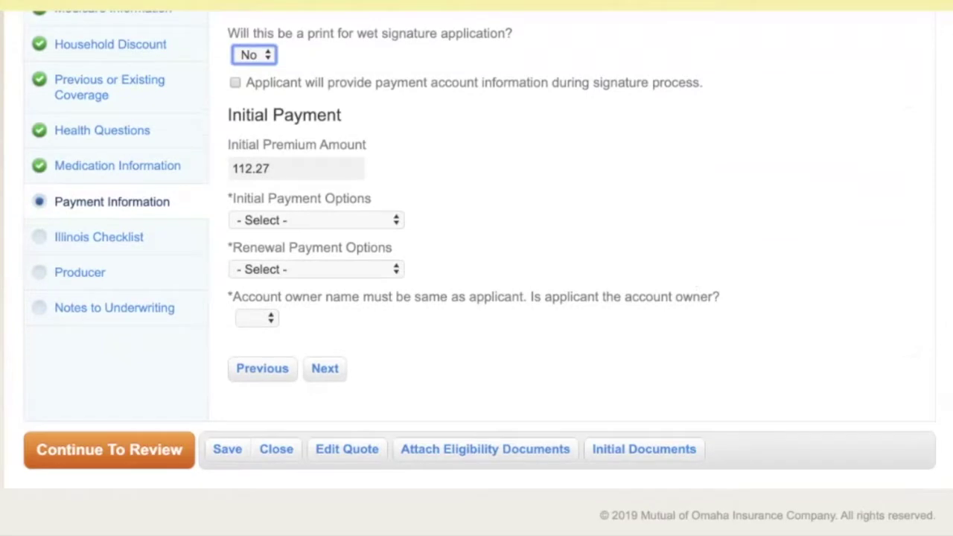
key(Tab)
key(Tab)
key(space)
key(Down)
key(Down)
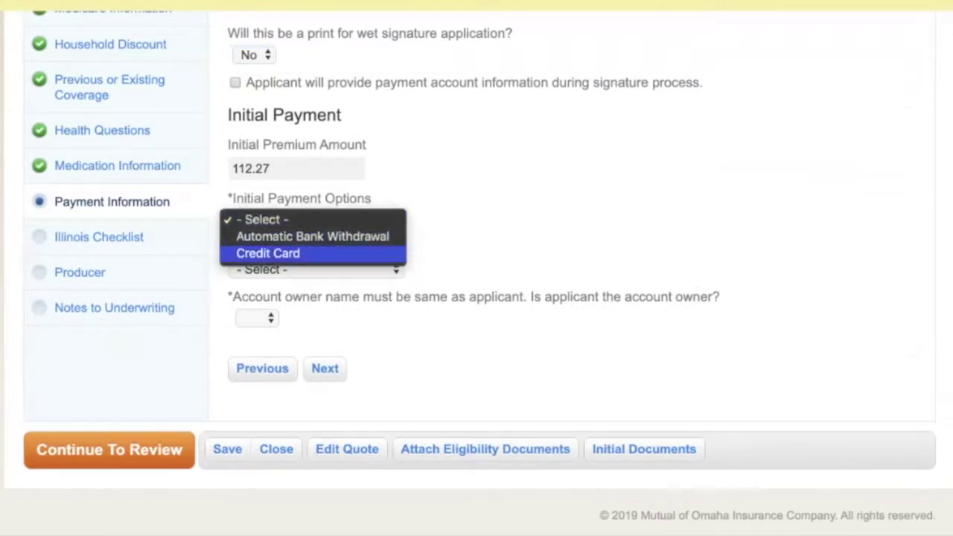
key(Up)
key(Return)
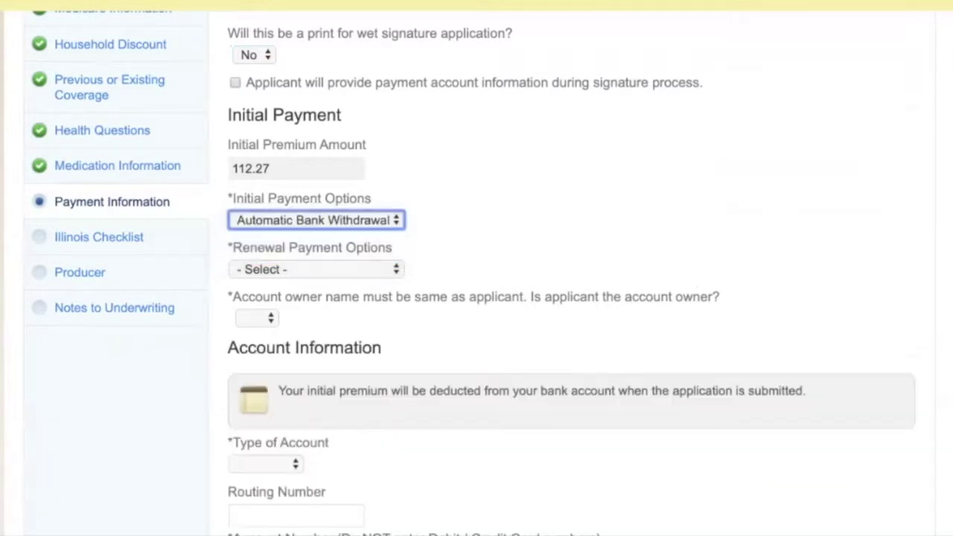
Set renewal payment to Automatic Bank Withdrawal and answer Yes that the applicant owns the account.
key(Tab)
key(space)
key(Down)
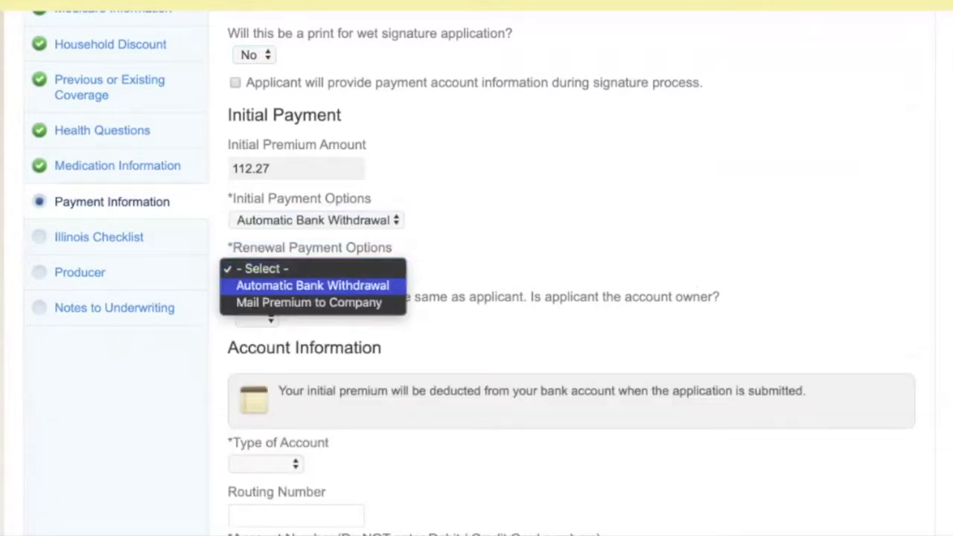
key(Return)
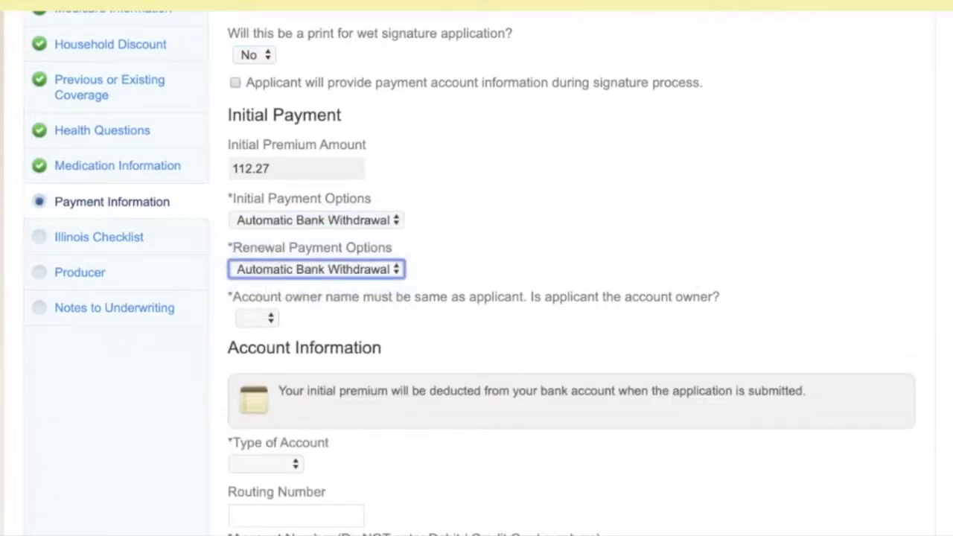
scroll(477, 298, down, 2)
key(Tab)
key(space)
key(Down)
key(Return)
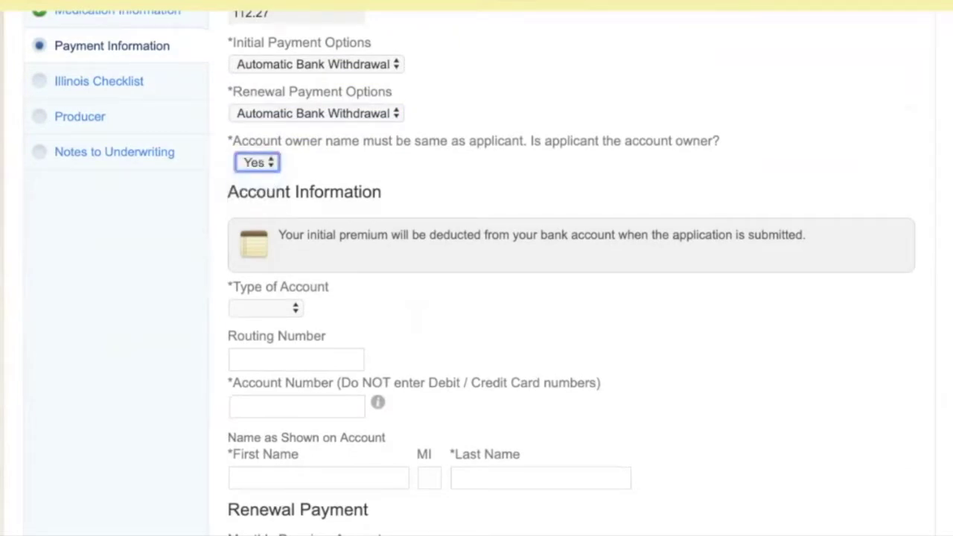
Choose a Checking account and enter the routing number, account number and account holder's name.
scroll(477, 298, down, 2)
key(Tab)
key(space)
key(Down)
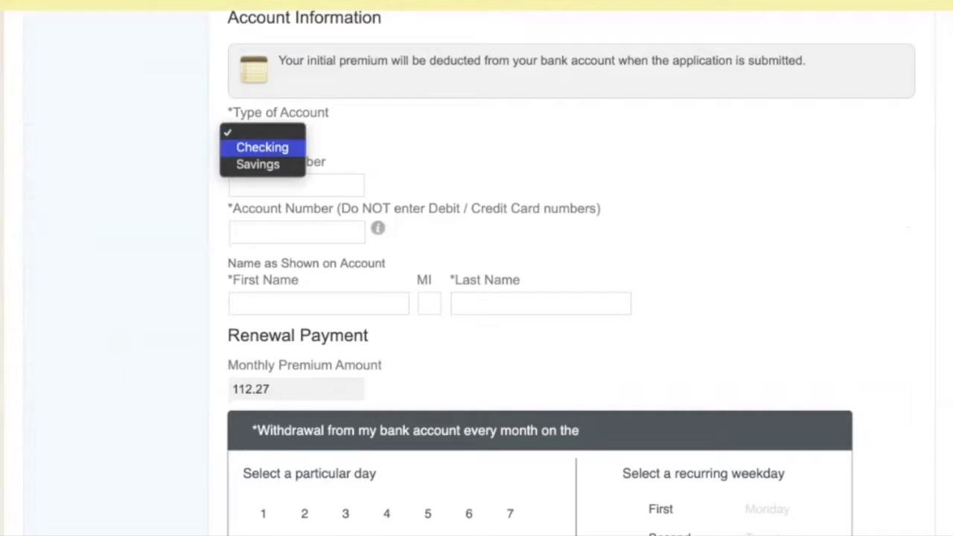
key(Return)
key(Tab)
text(271182919)
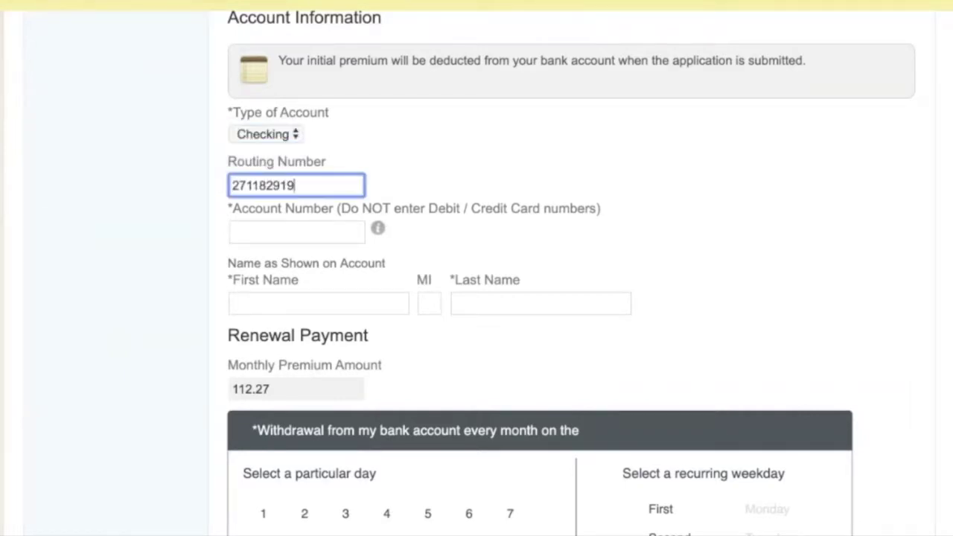
key(Tab)
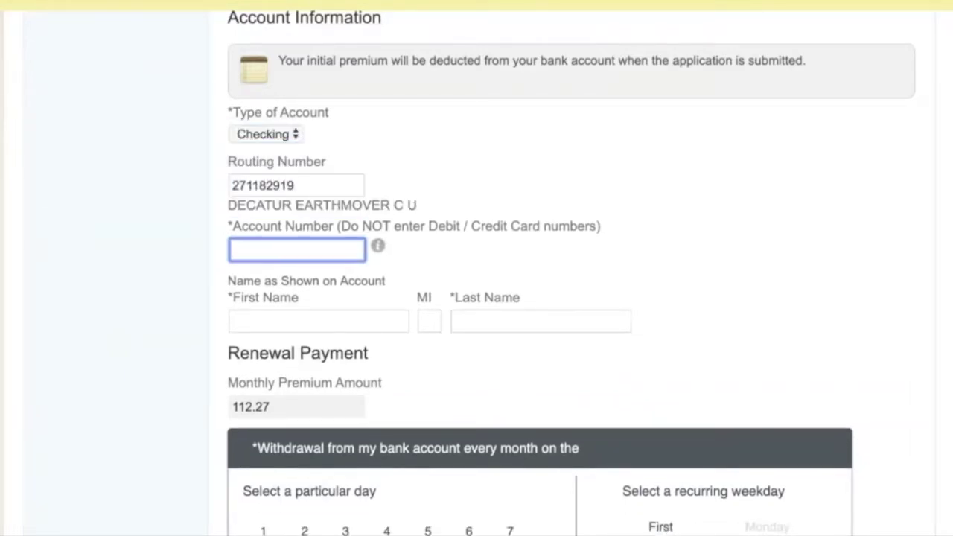
text(123456789)
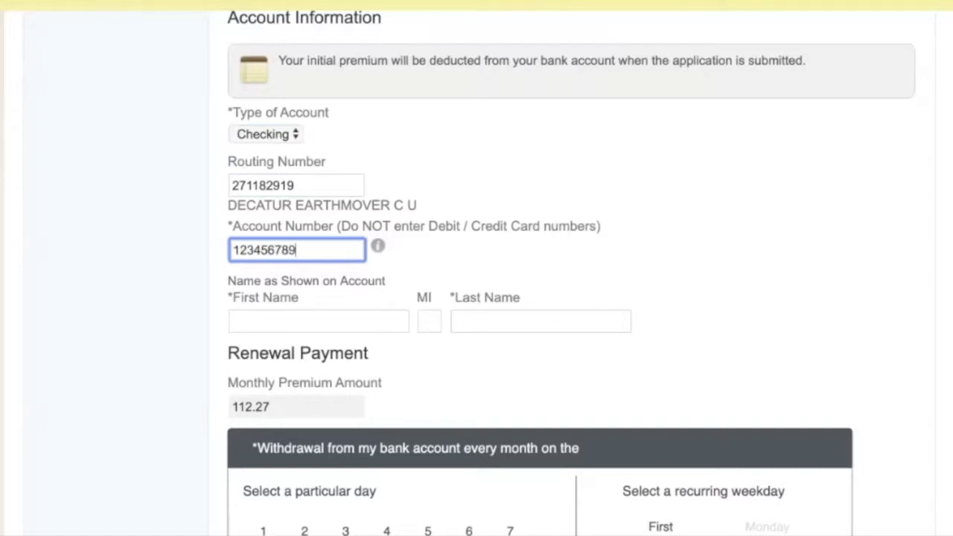
key(Tab)
key(Tab)
key(Tab)
Schedule the monthly withdrawal on day 1 and continue to the Illinois checklist.
scroll(541, 298, down, 4)
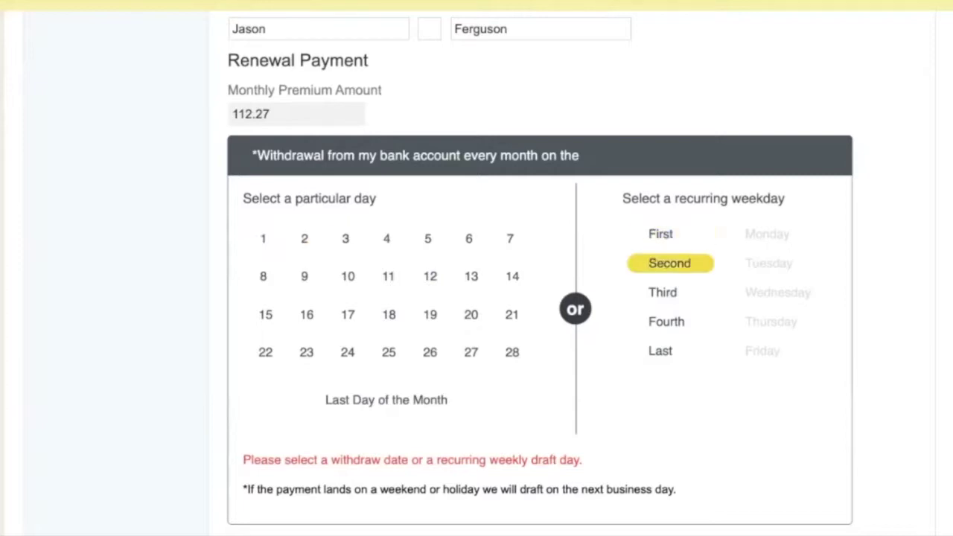
click(671, 264)
click(781, 264)
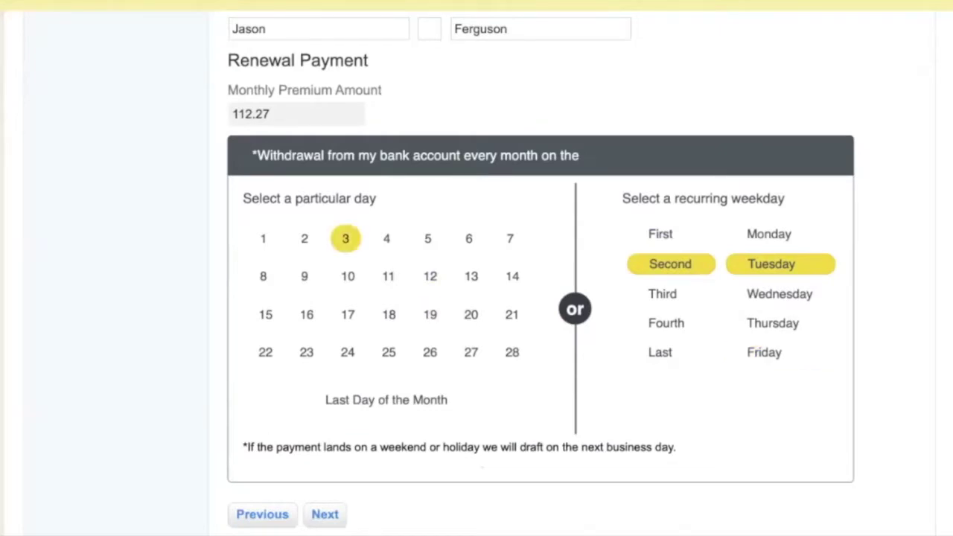
click(263, 239)
scroll(388, 177, down, 1)
scroll(388, 224, down, 1)
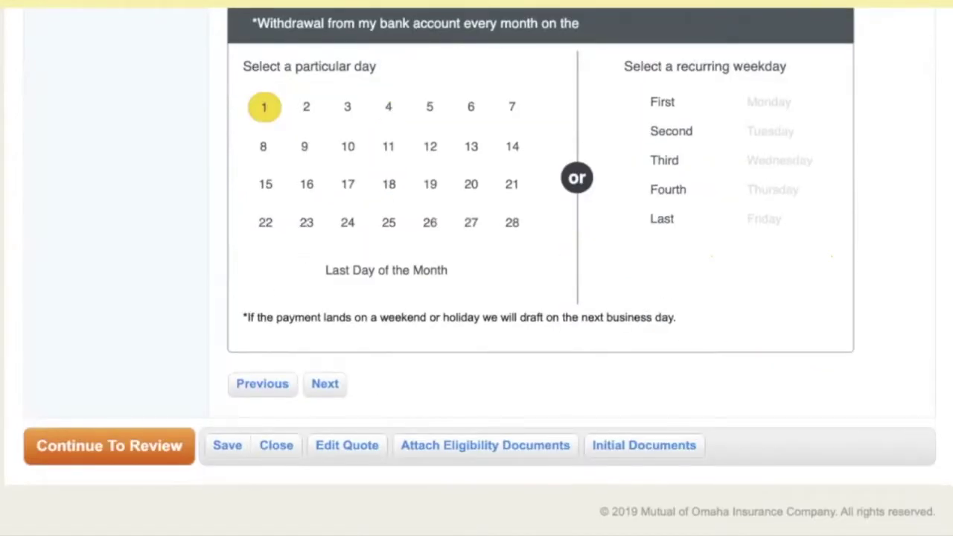
click(325, 388)
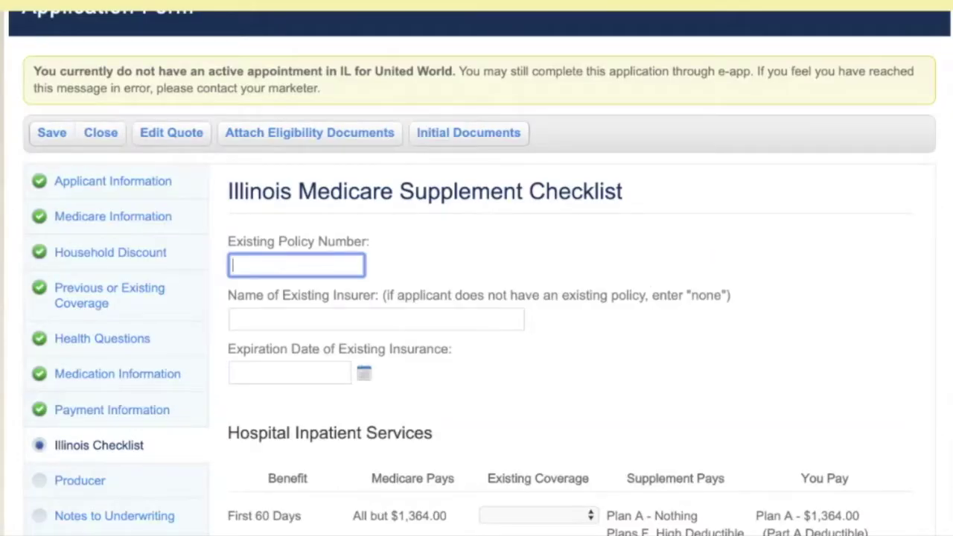
Set the first-60-days, 61st–90th-day and following Existing Coverage entries to N/A.
scroll(477, 298, down, 5)
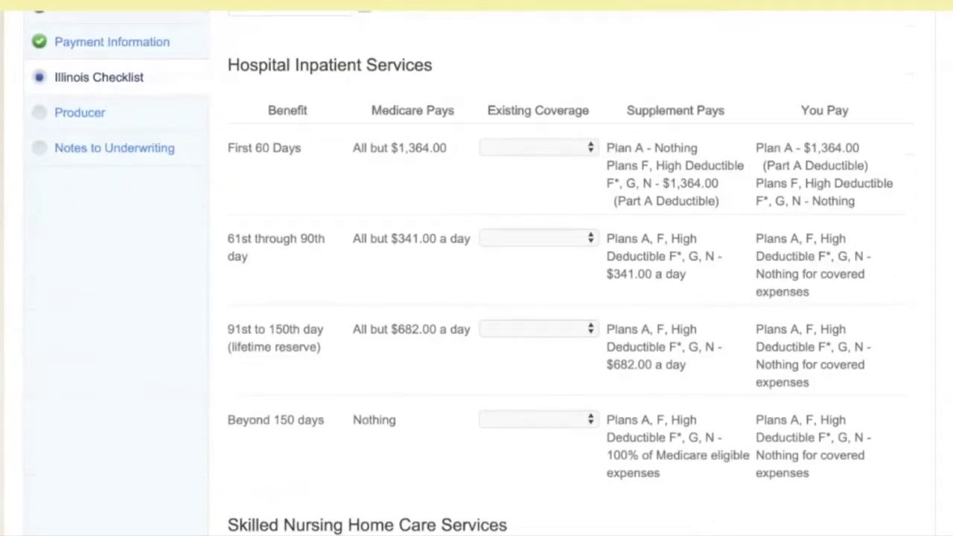
click(538, 147)
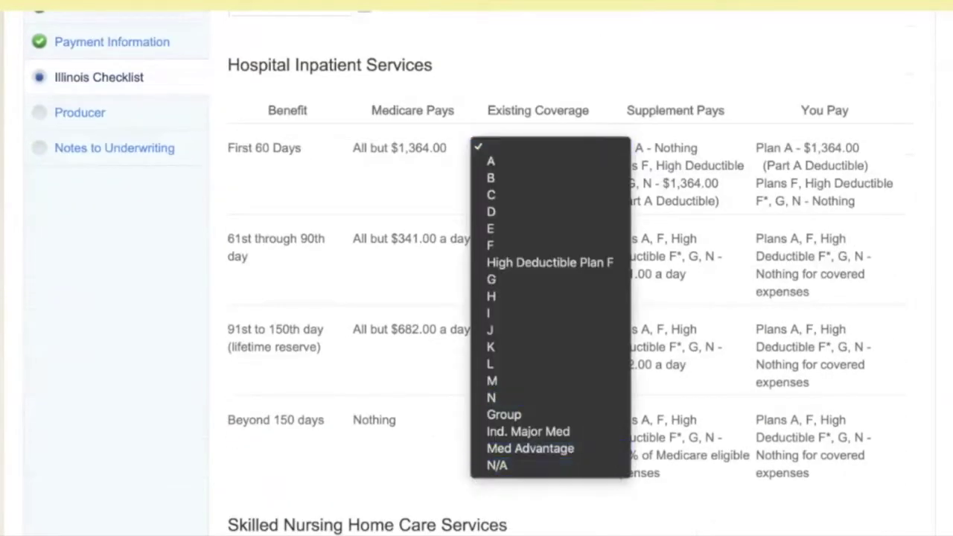
click(552, 464)
key(Tab)
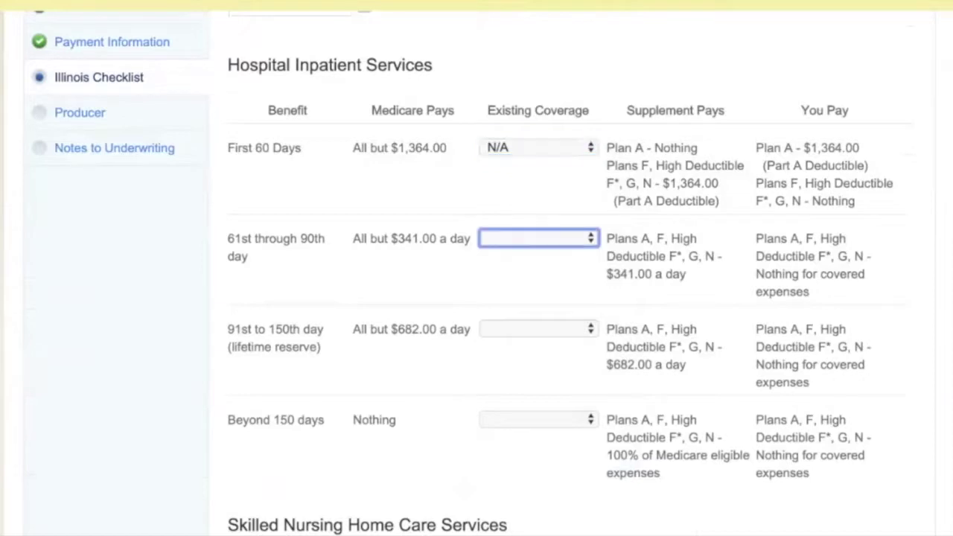
text(N/A)
key(Tab)
text(N)
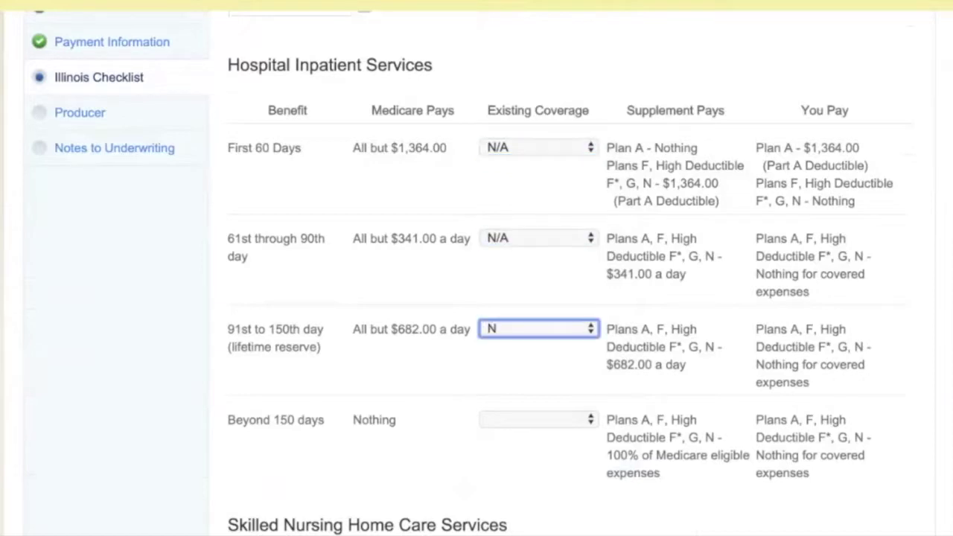
text(/A	N/A)
Set the remaining Existing Coverage entries, through Medical Expenses, to N/A.
key(Tab)
text(N/A)
key(Tab)
text(N/A)
key(Tab)
text(N/A)
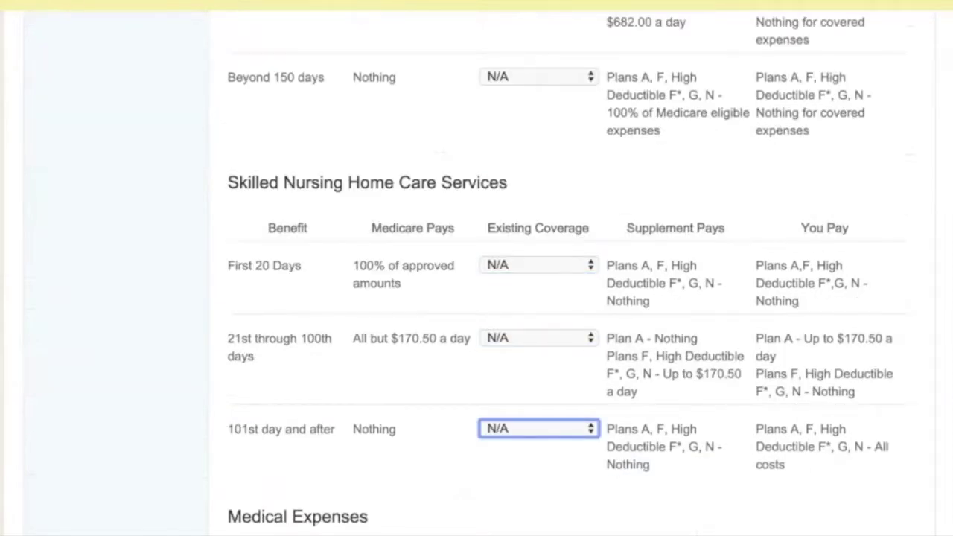
key(Tab)
text(N/A)
key(Tab)
text(N/A)
key(Tab)
text(N/A)
key(Tab)
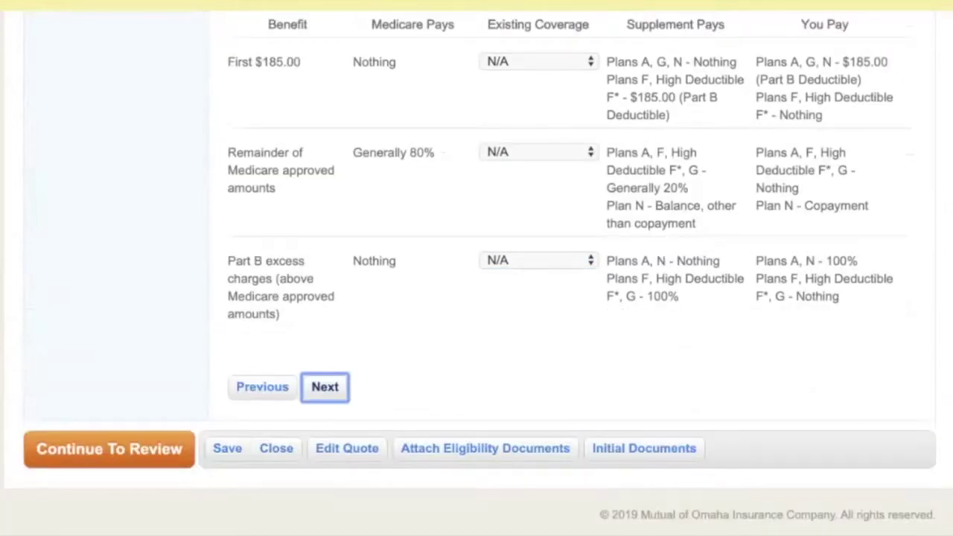
Deliver the policy to Producer and answer Yes to both producer certifications.
key(Return)
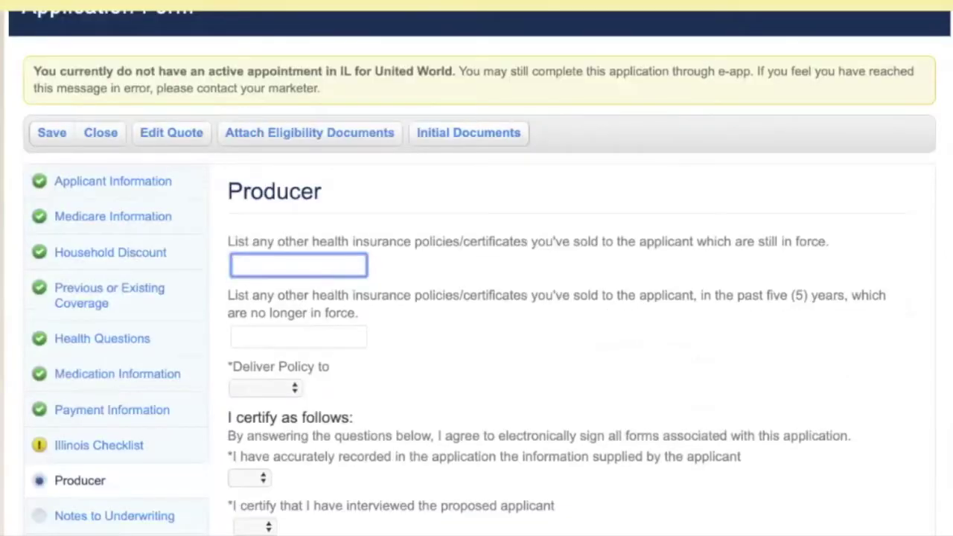
key(Tab)
key(Tab)
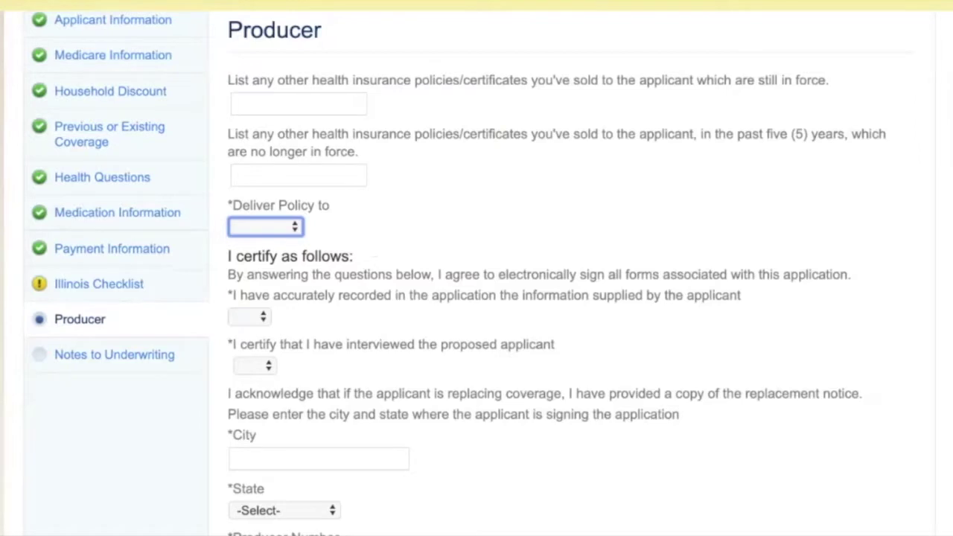
key(space)
key(Down)
key(Down)
key(Return)
key(Tab)
key(y)
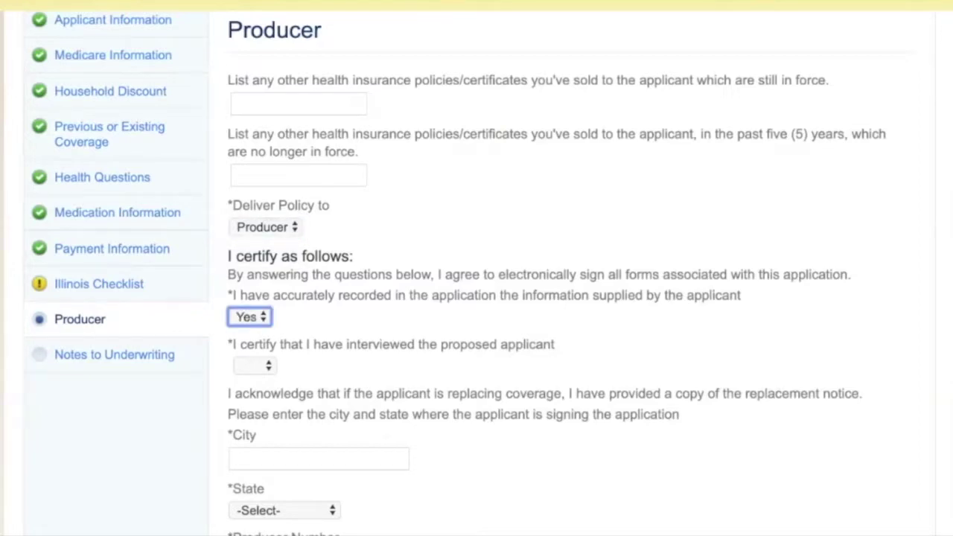
key(Tab)
key(y)
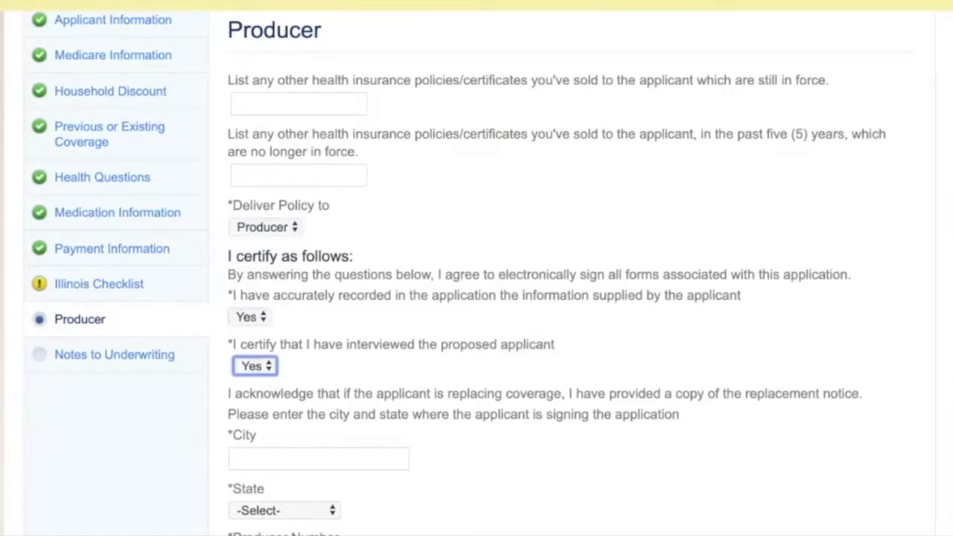
Enter signing city Decatur, state Illinois, and referral source Agent / Broker / Producer.
key(Tab)
text(Decatur)
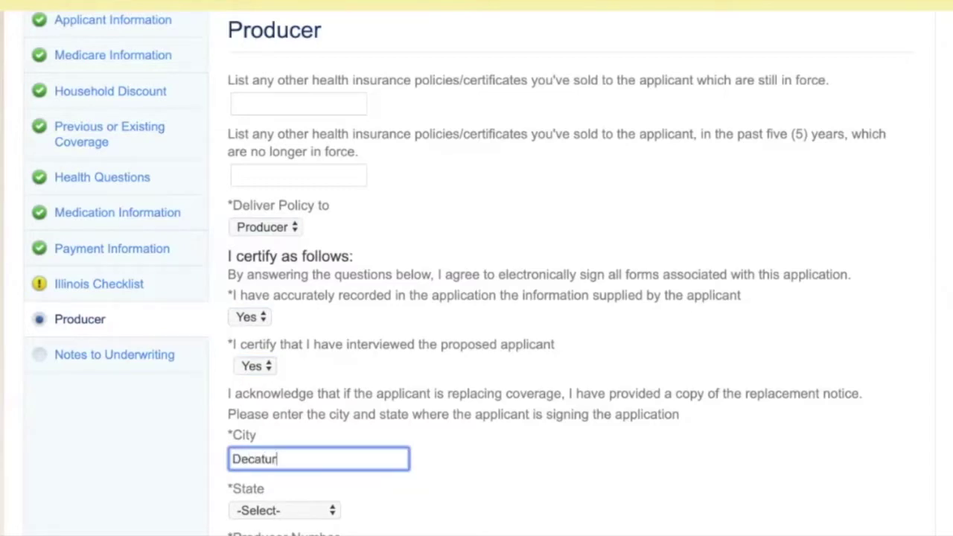
key(Tab)
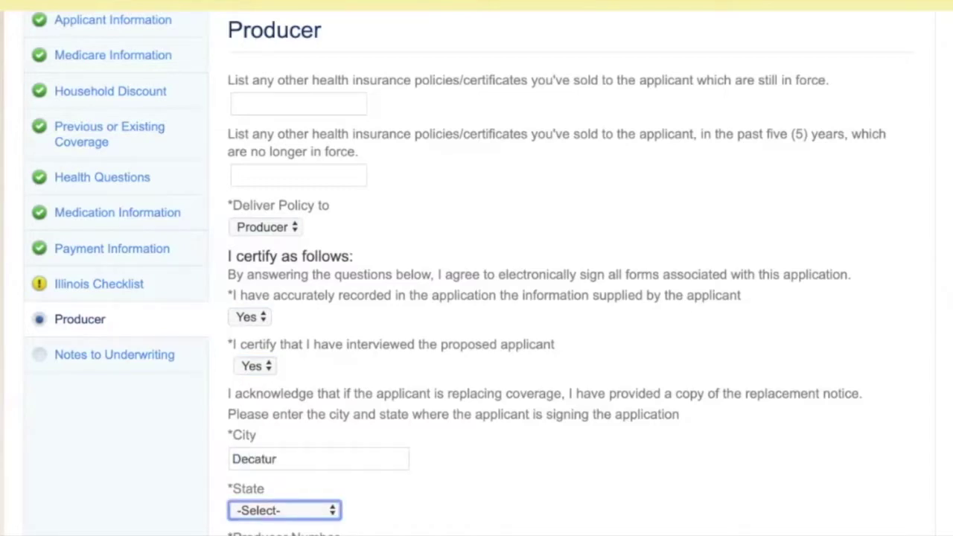
text(il)
key(Tab)
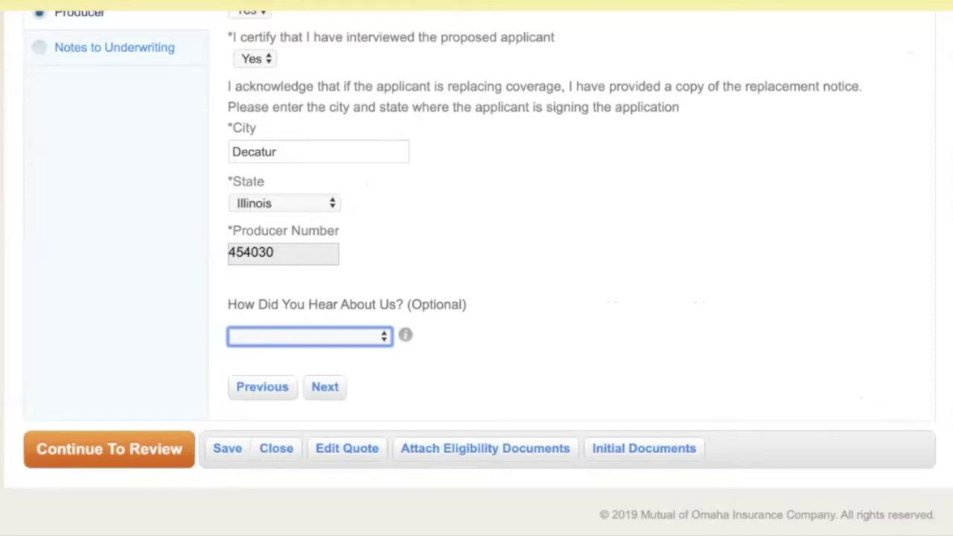
key(Down)
key(Return)
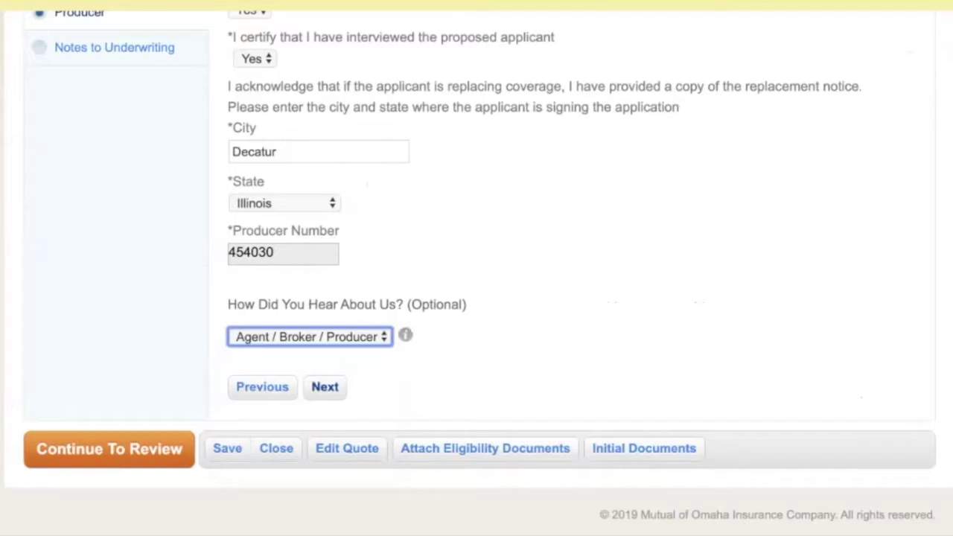
click(325, 387)
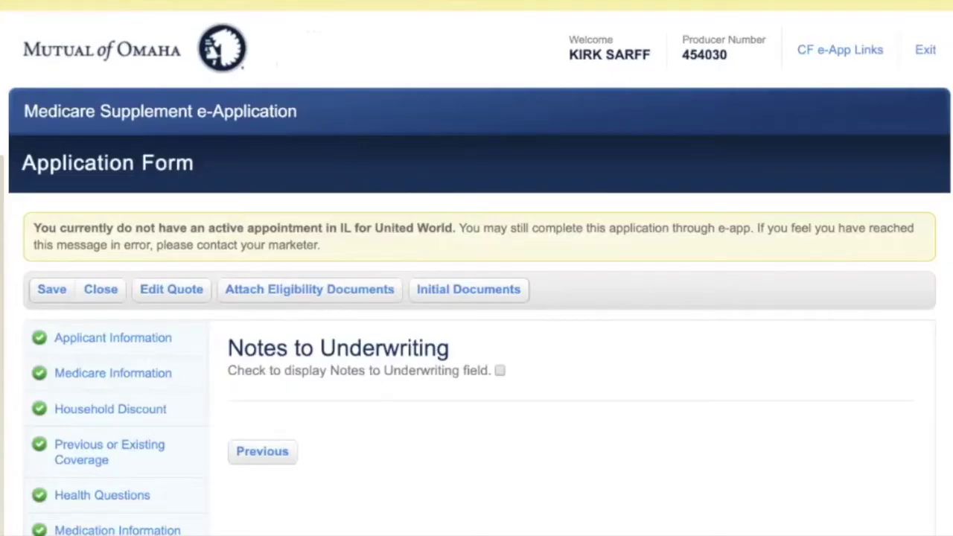
key(space)
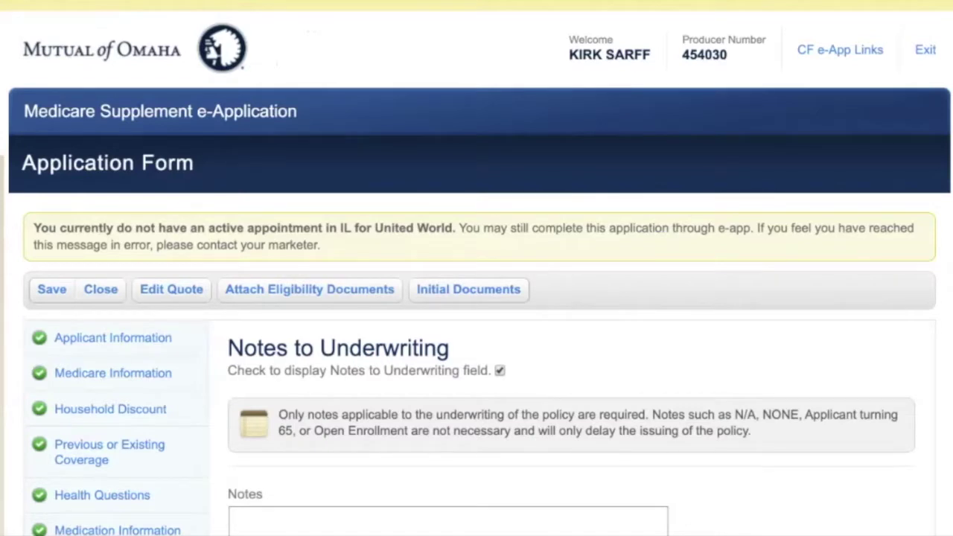
scroll(477, 298, down, 3)
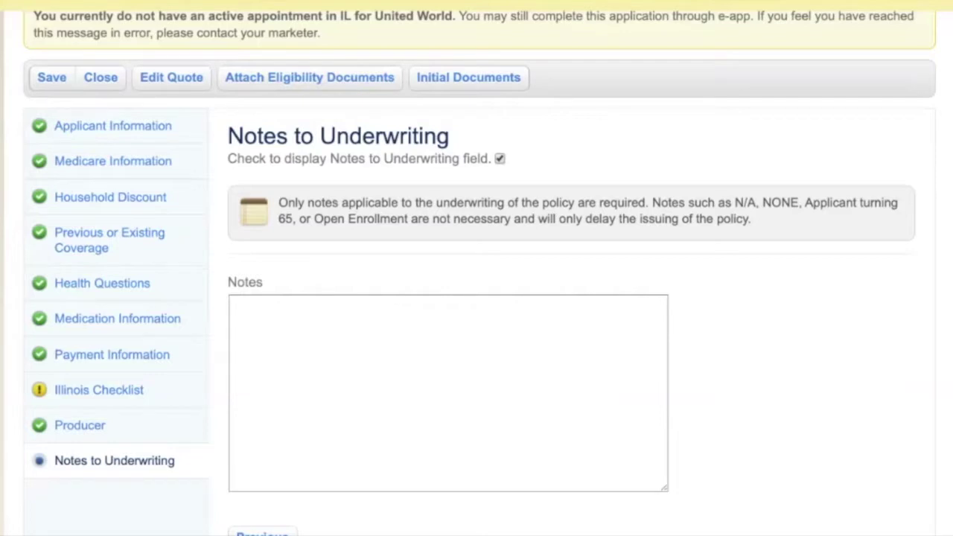
click(499, 159)
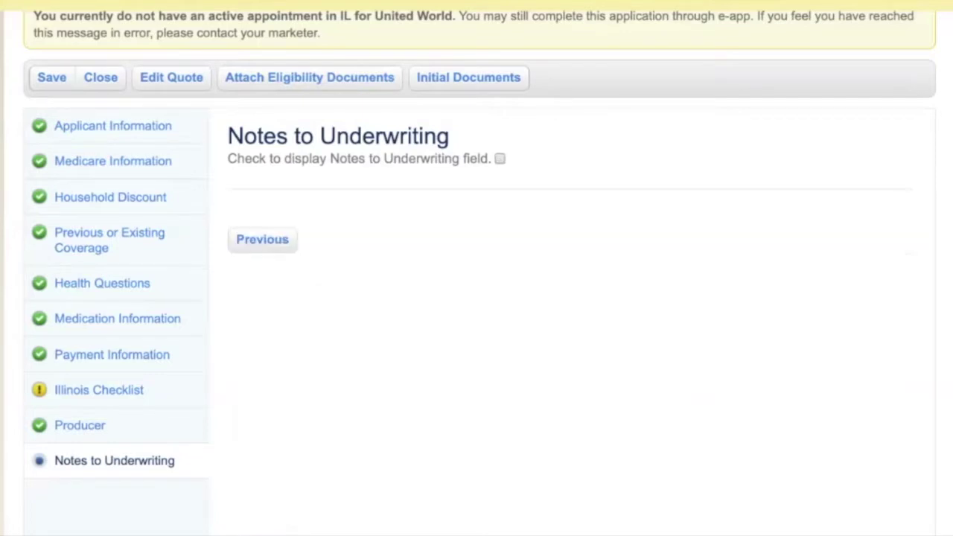
scroll(477, 298, down, 2)
scroll(476, 298, up, 2)
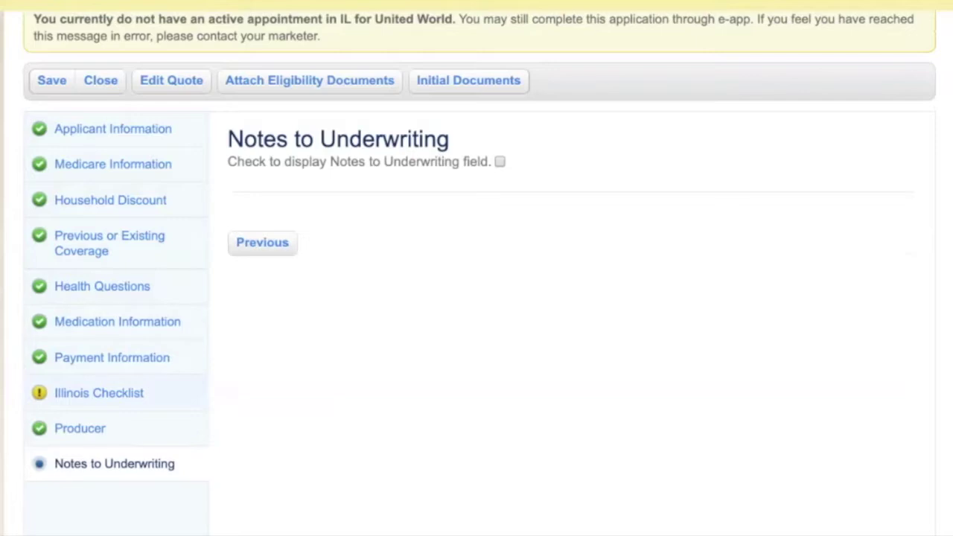
click(99, 393)
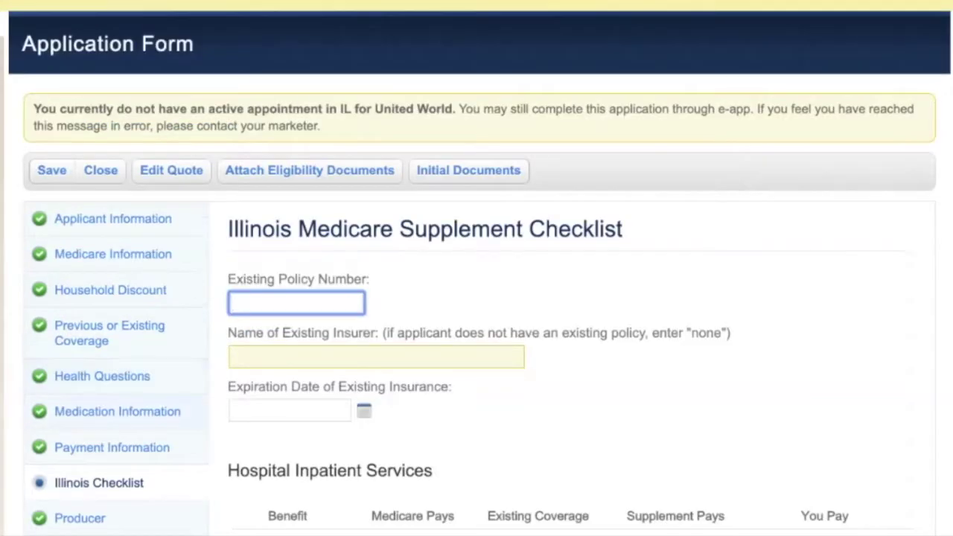
Enter 'none' as the Name of Existing Insurer and go on to the Producer page.
scroll(477, 298, down, 2)
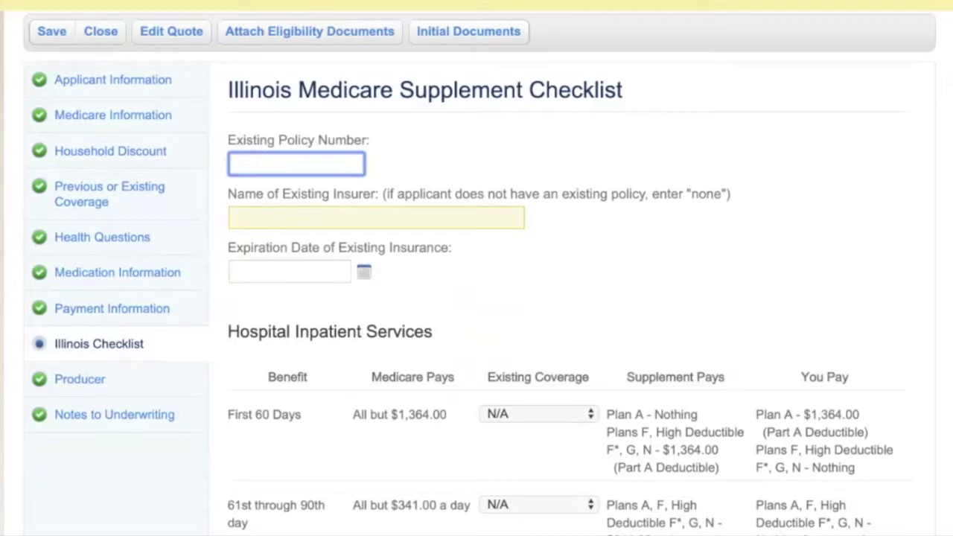
drag(732, 193, 551, 194)
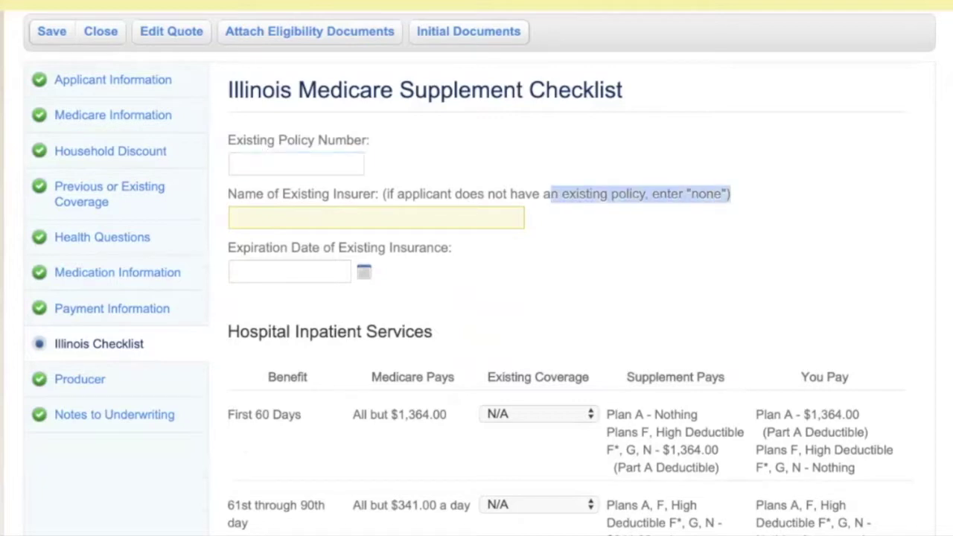
click(234, 217)
text(none)
key(Tab)
scroll(477, 298, down, 10)
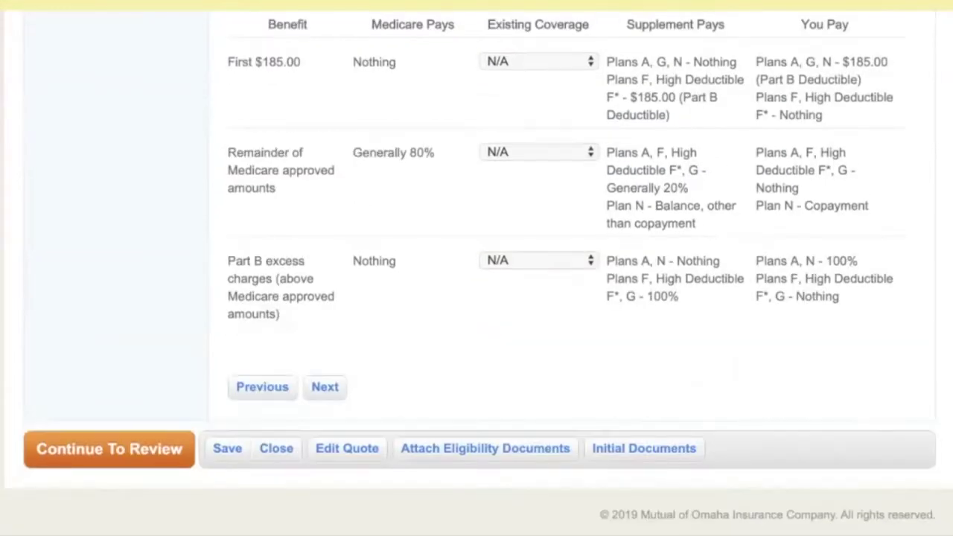
click(325, 386)
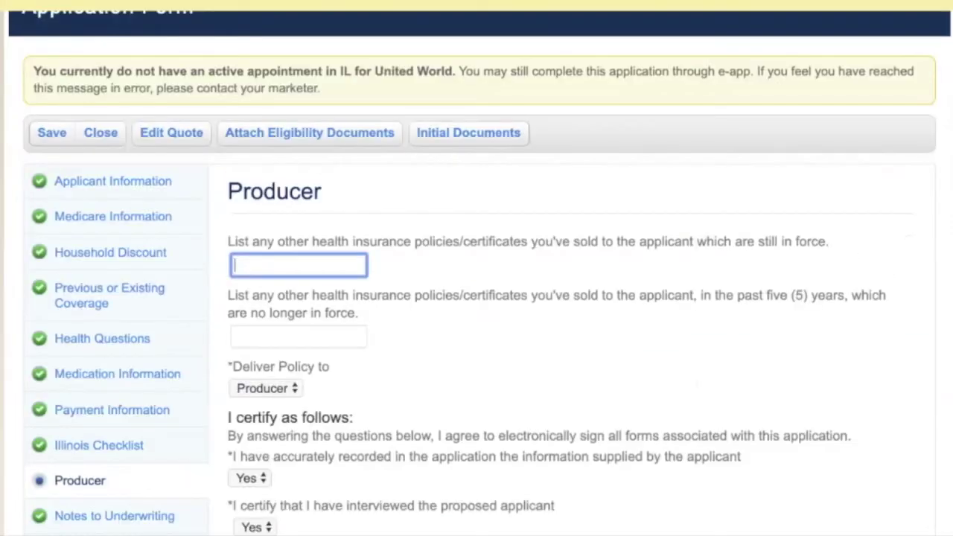
Scroll to the bottom of the Producer page.
scroll(477, 298, down, 1)
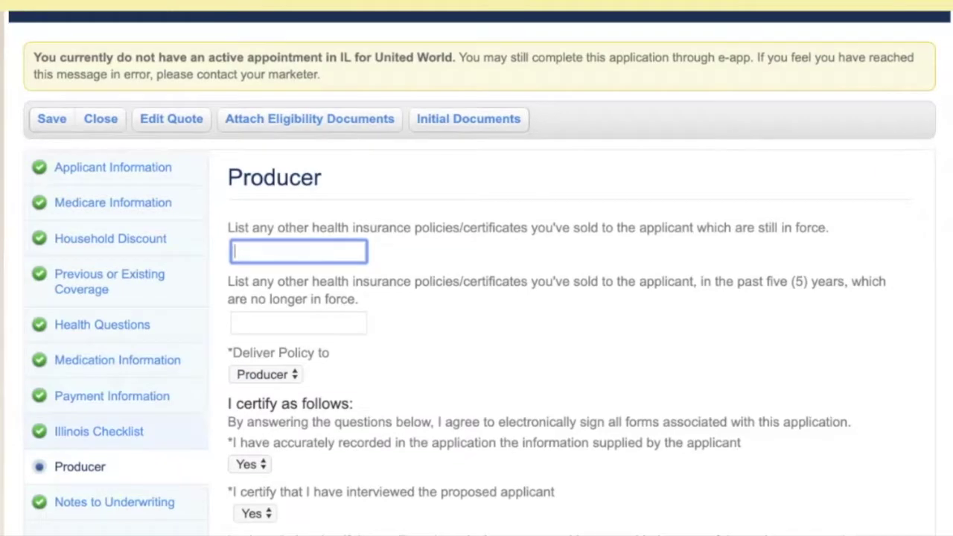
scroll(477, 298, down, 6)
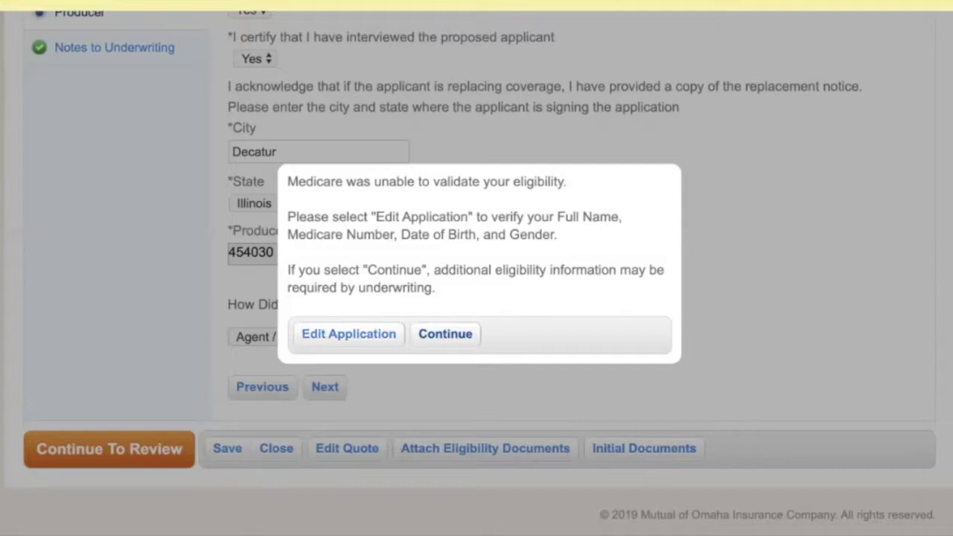
Continue past the Medicare eligibility warning, scroll the Review page, and submit.
key(Return)
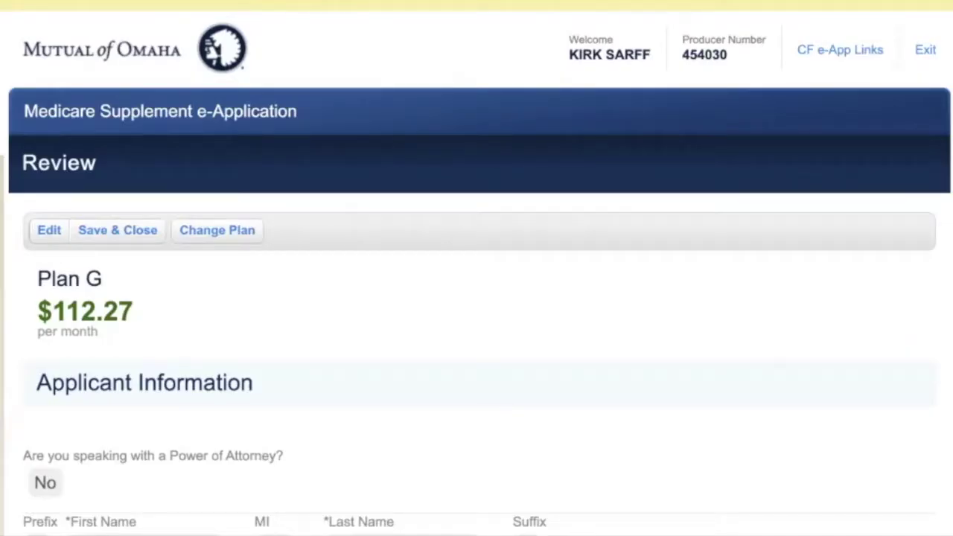
scroll(476, 298, down, 15)
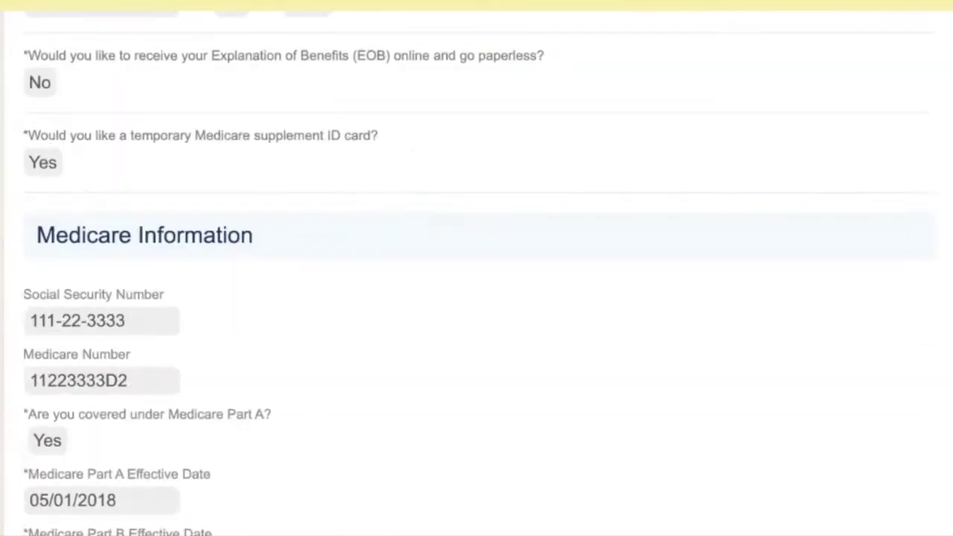
scroll(477, 298, down, 20)
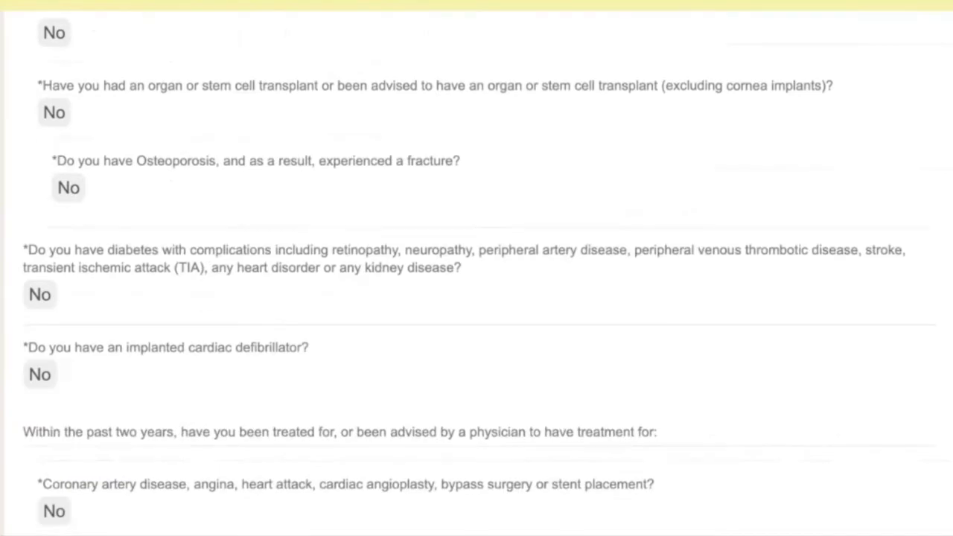
scroll(477, 298, down, 20)
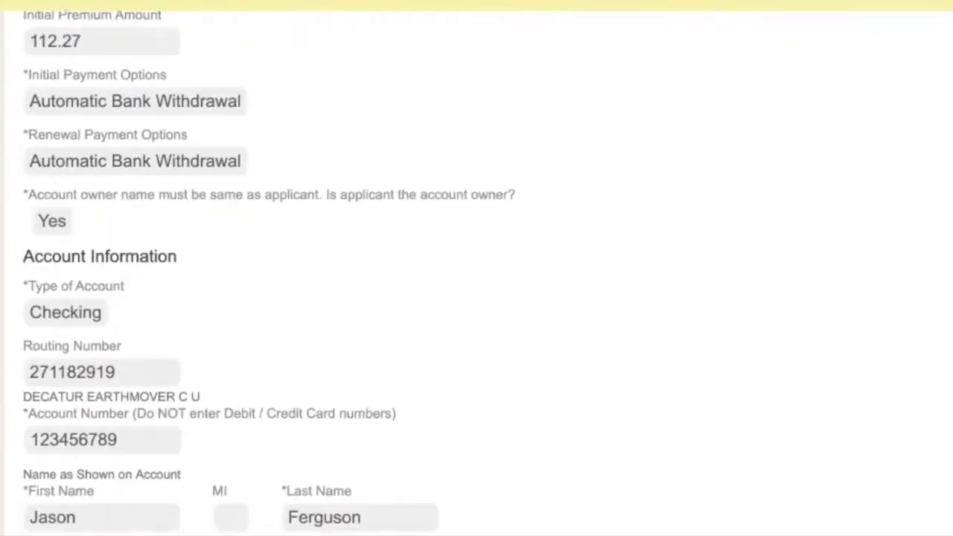
scroll(477, 298, down, 20)
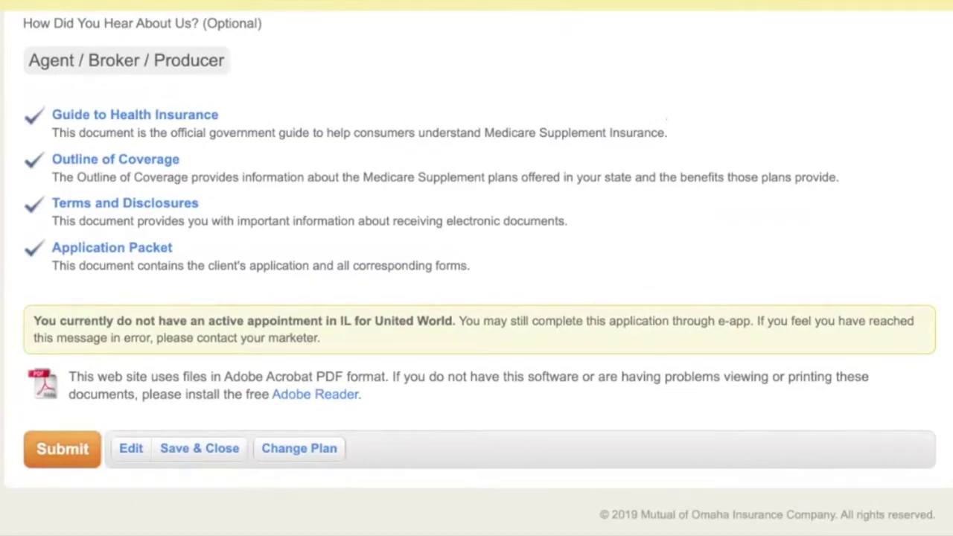
click(62, 448)
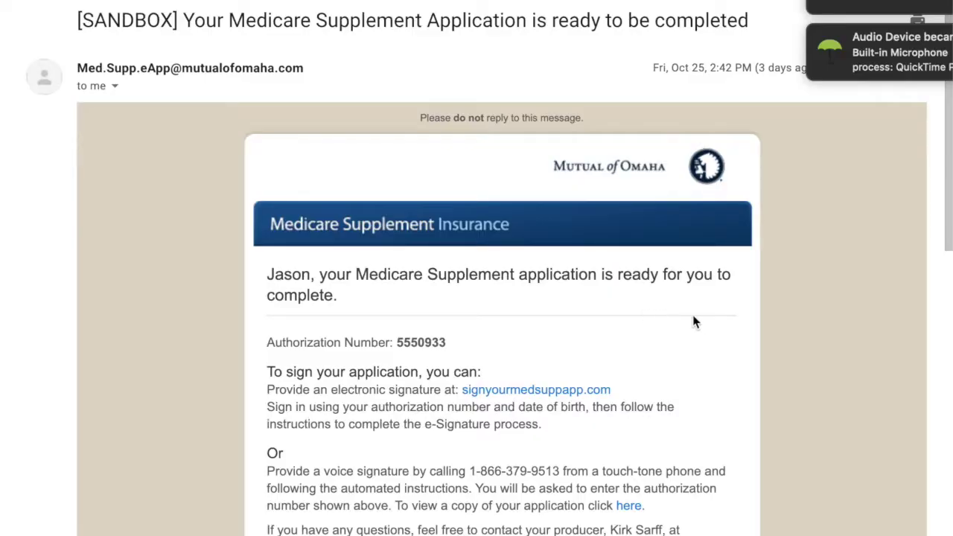
Scroll the email and select the signyourmedsuppapp.com signing link.
scroll(693, 322, down, 2)
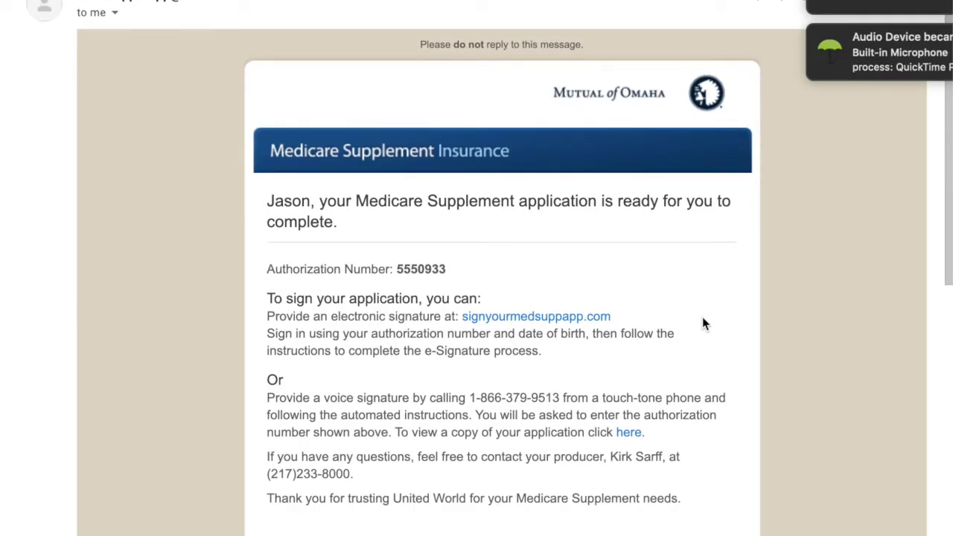
scroll(702, 317, down, 3)
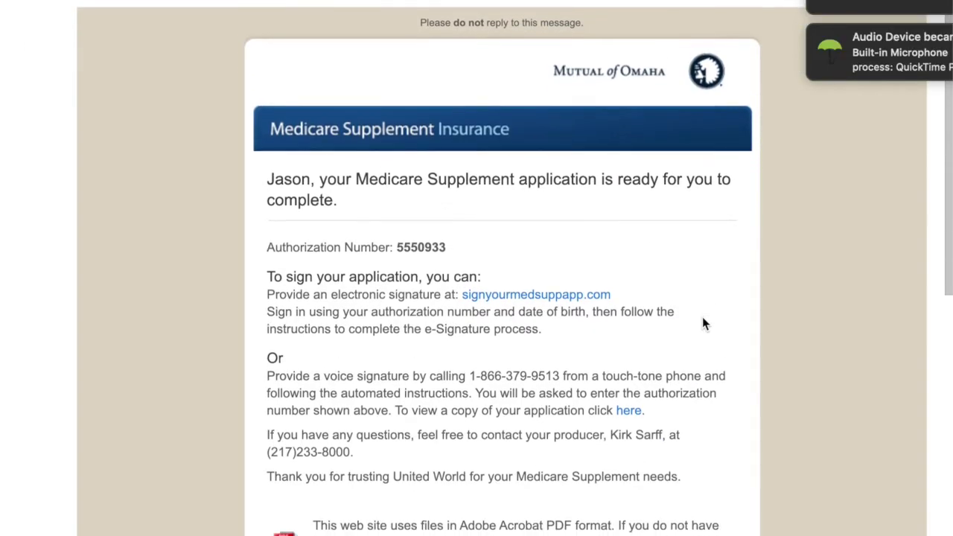
drag(615, 223, 464, 222)
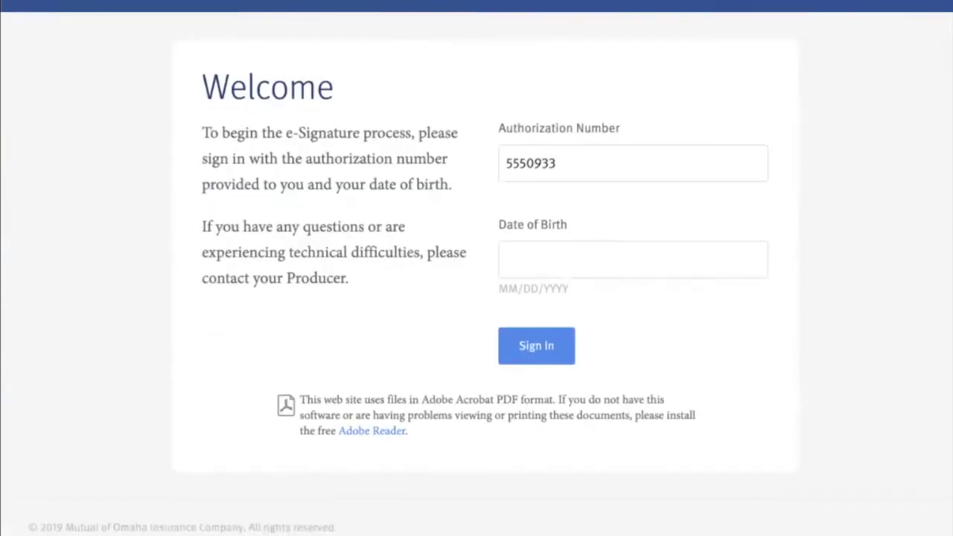
Sign in to the e-Signature process with the applicant's date of birth.
click(634, 259)
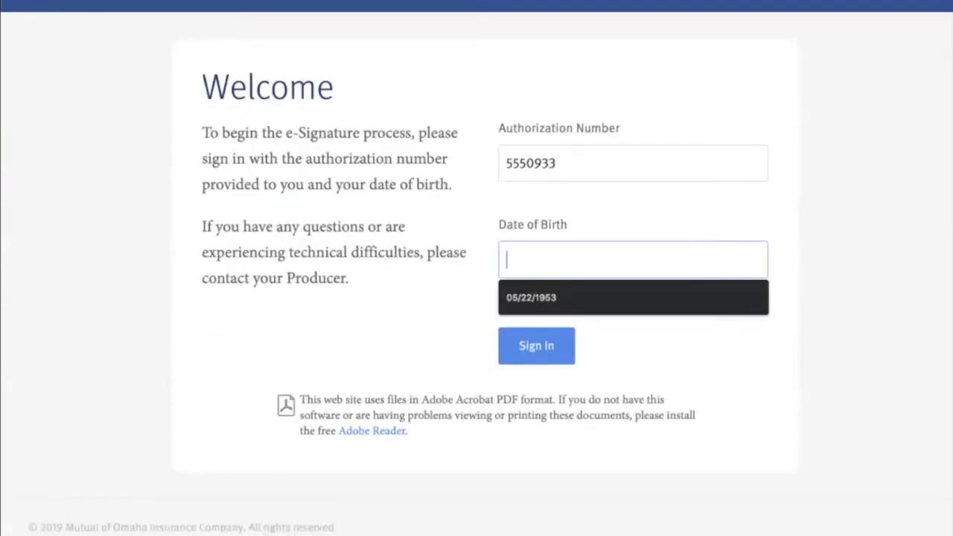
key(Down)
key(Return)
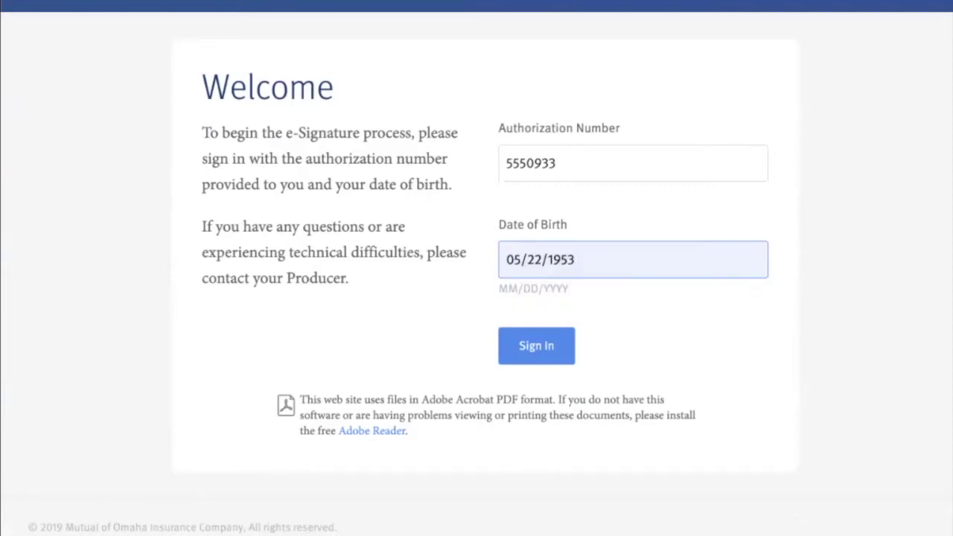
key(Return)
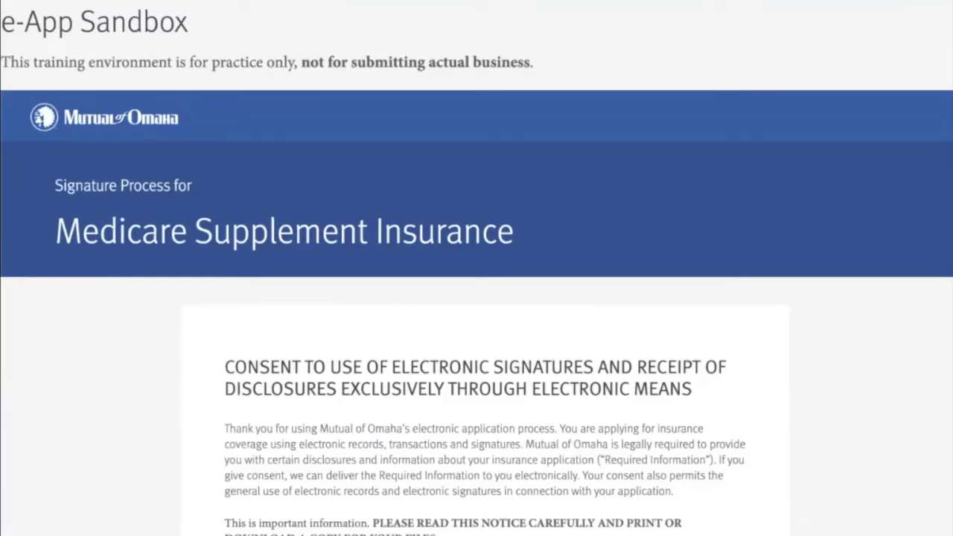
scroll(476, 268, down, 15)
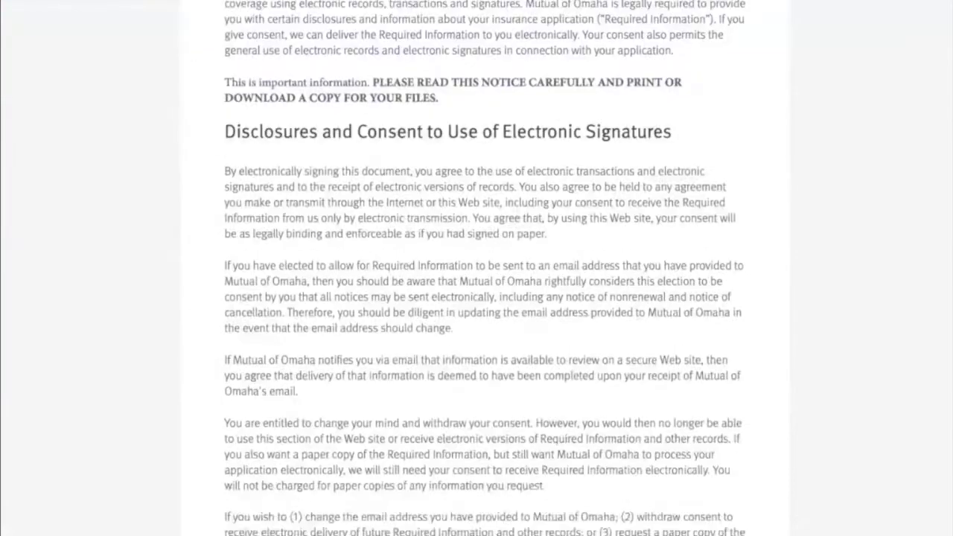
scroll(477, 268, up, 2)
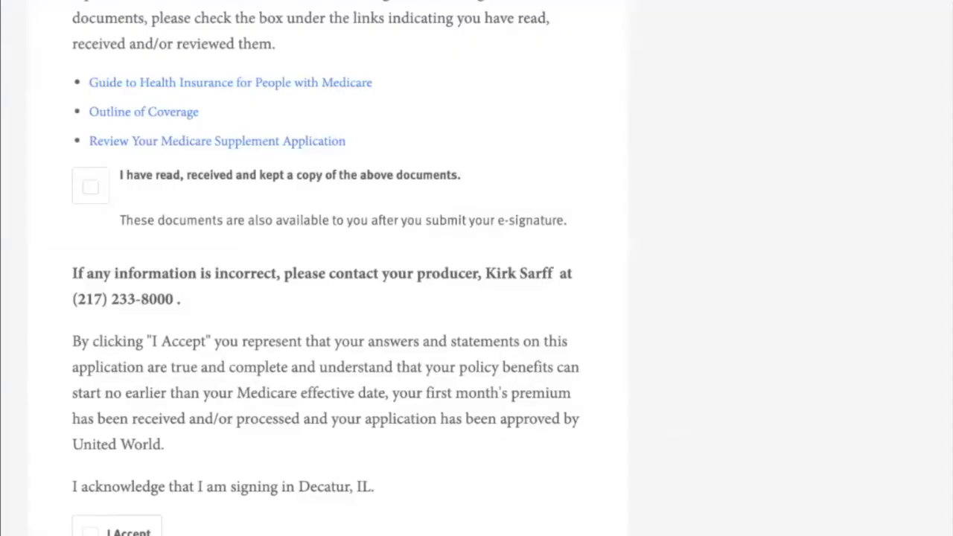
Check 'I have read' and I Accept, submit the e-signature, and log out.
click(90, 185)
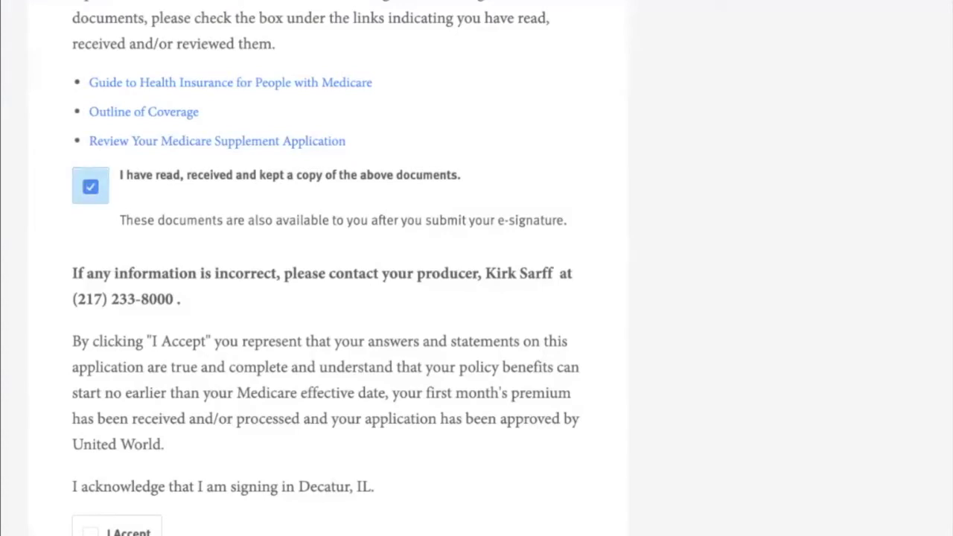
scroll(325, 269, down, 4)
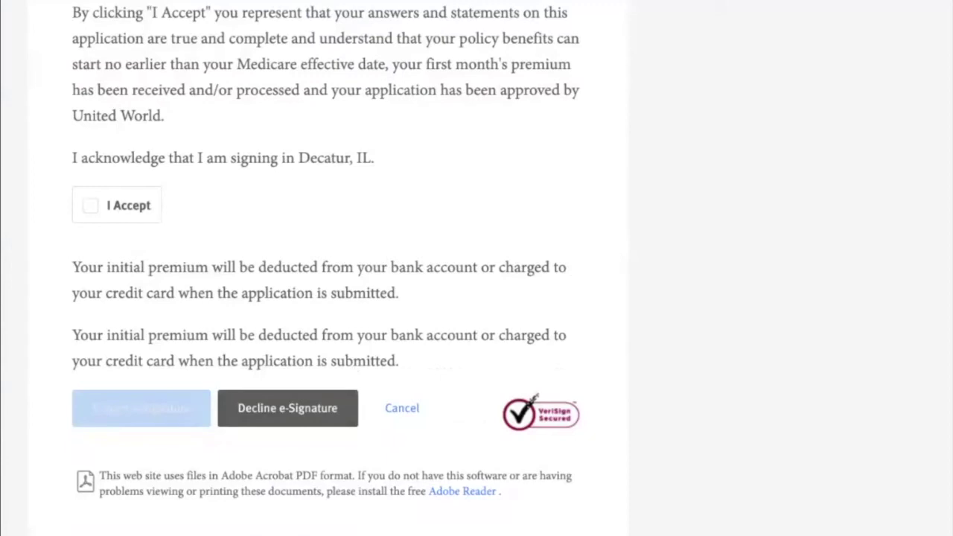
click(91, 205)
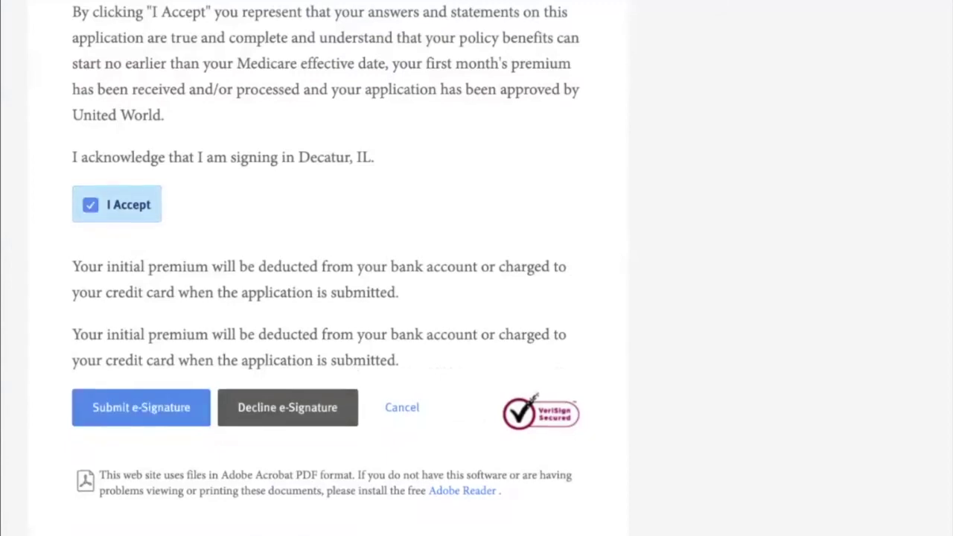
scroll(328, 250, down, 1)
click(140, 342)
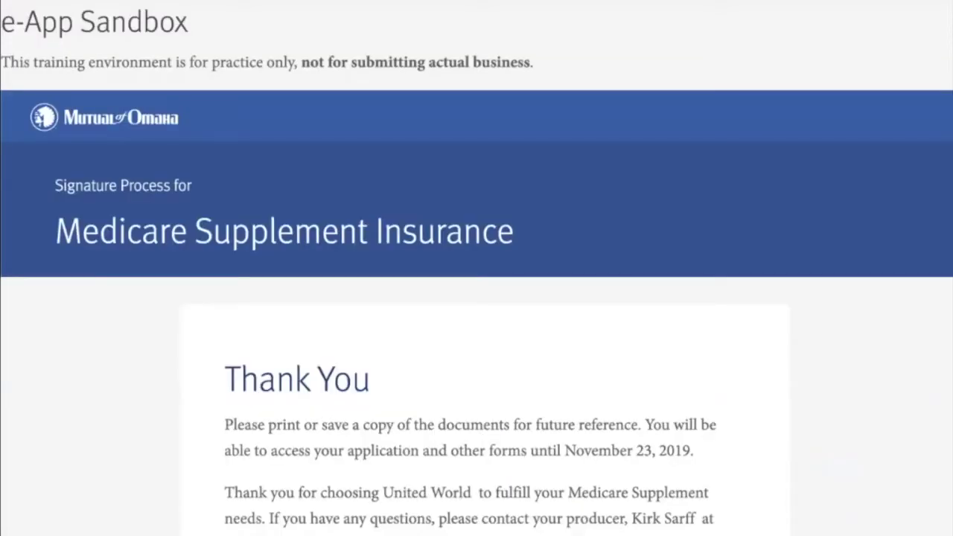
scroll(477, 298, down, 5)
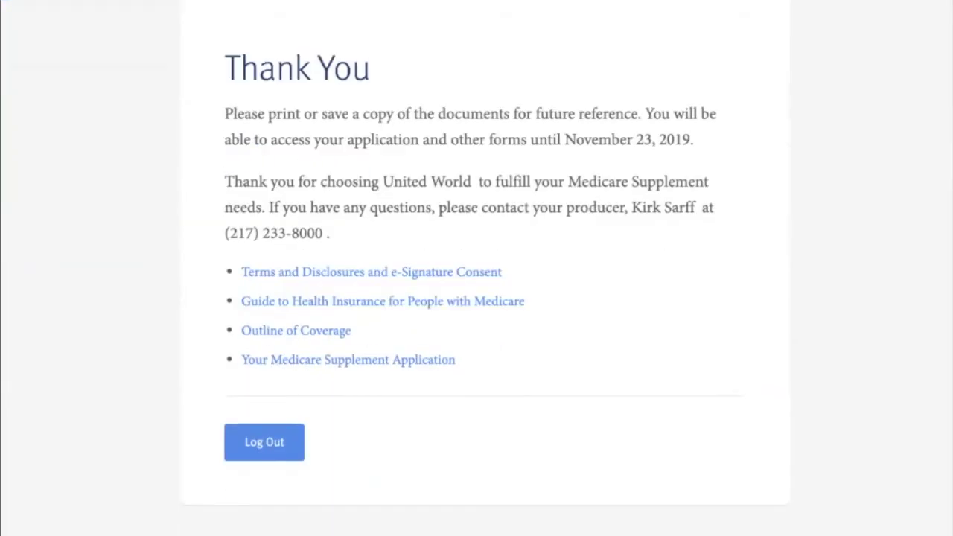
click(265, 414)
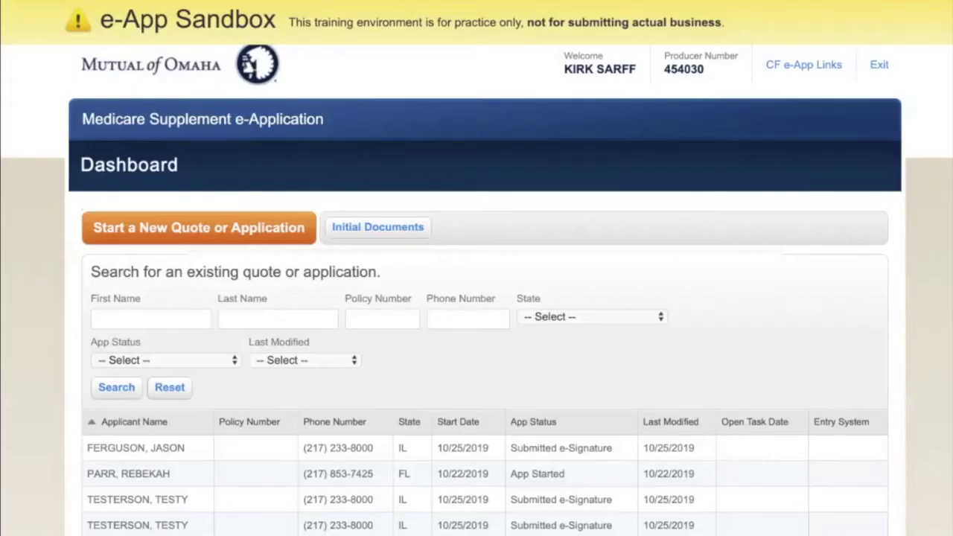
scroll(477, 298, down, 2)
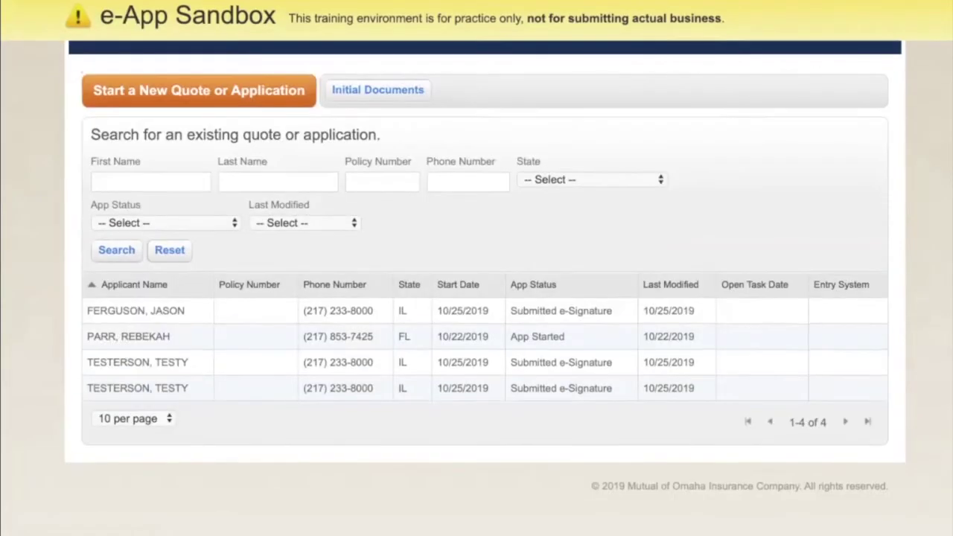